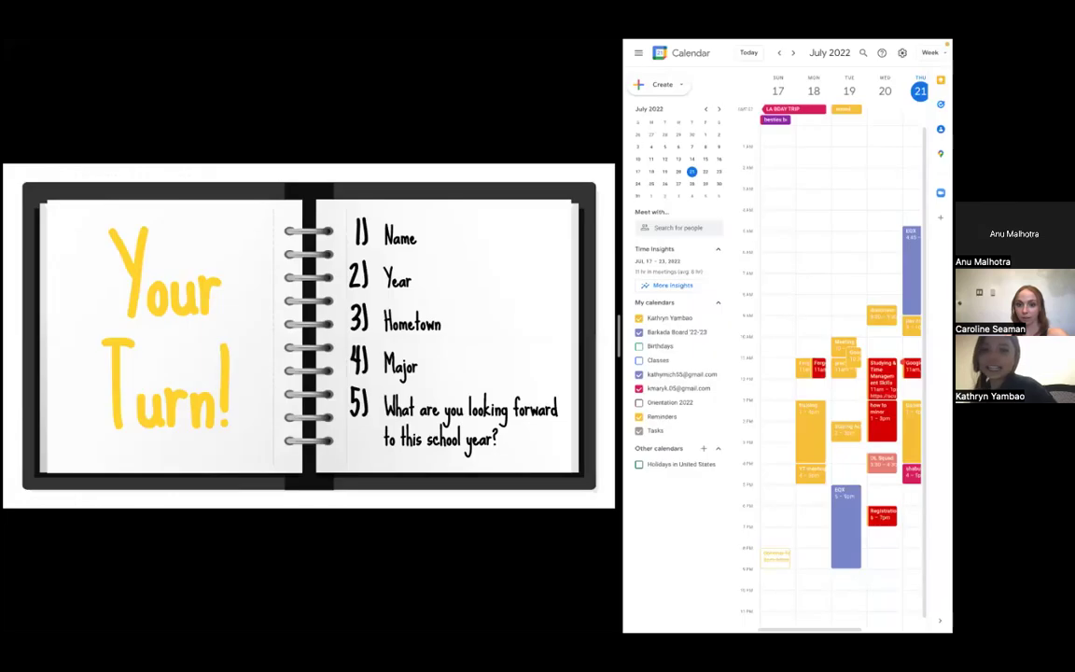
Step: Advance the deck from 'Your Turn!' to 'The Benefits of Using Google Calendar' slide
click(438, 339)
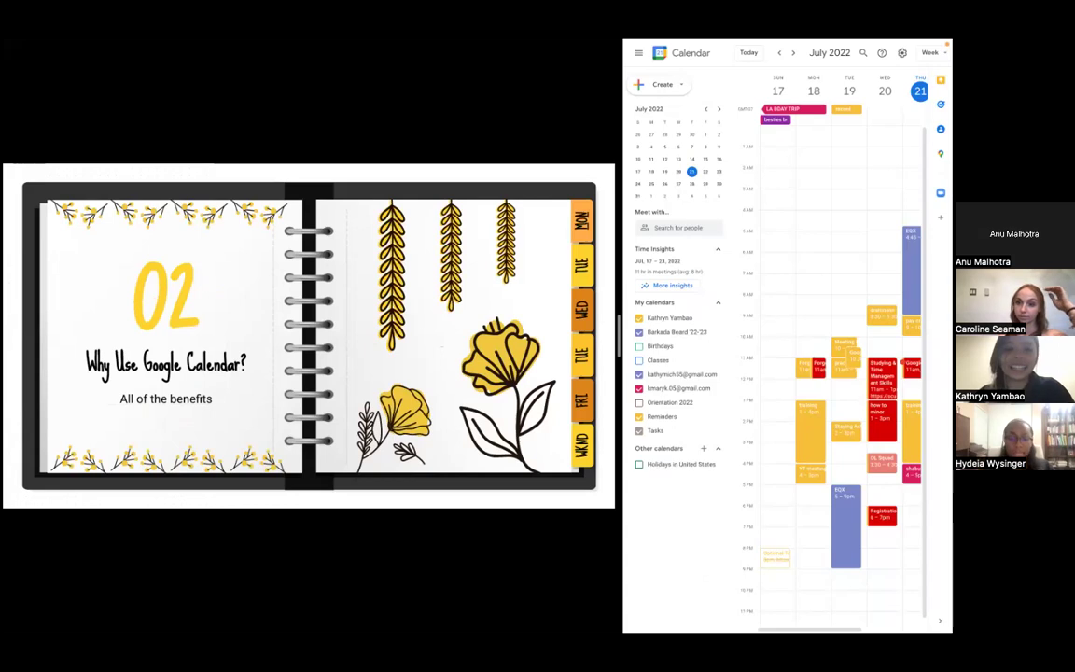
key(Right)
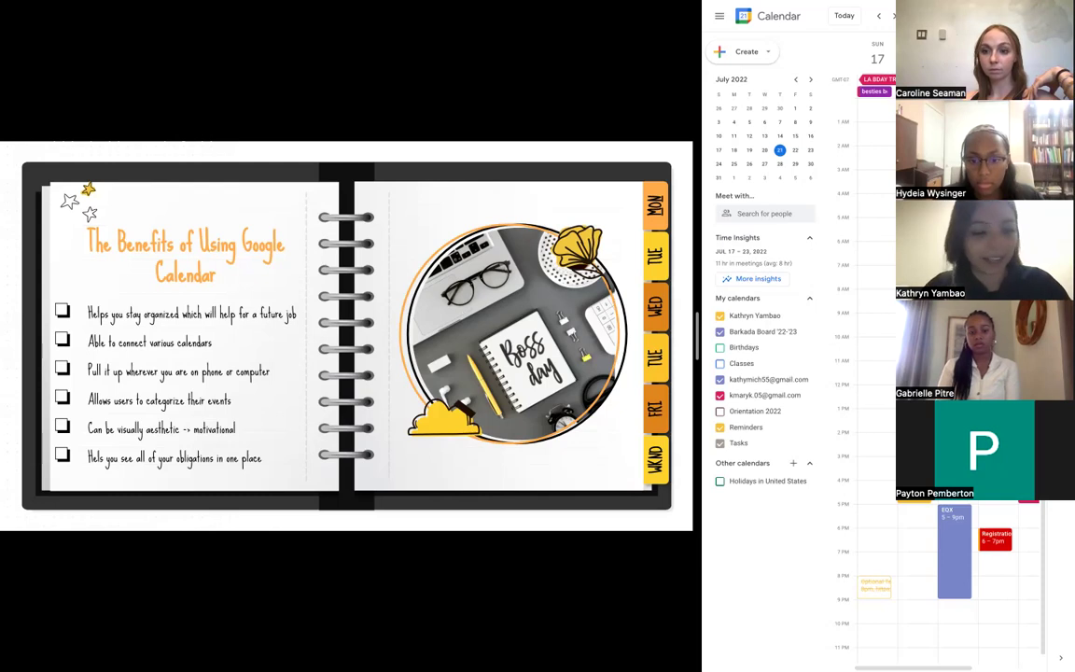
Step: Advance three slides to 'How to Add an Event' and widen the calendar to the full week
key(Right)
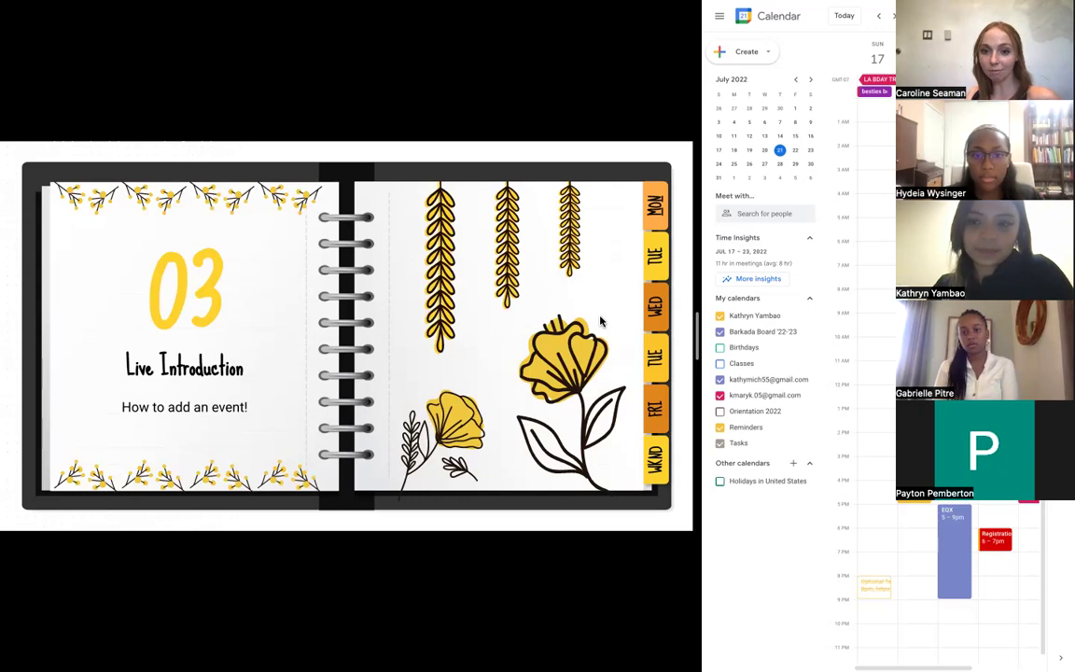
key(Right)
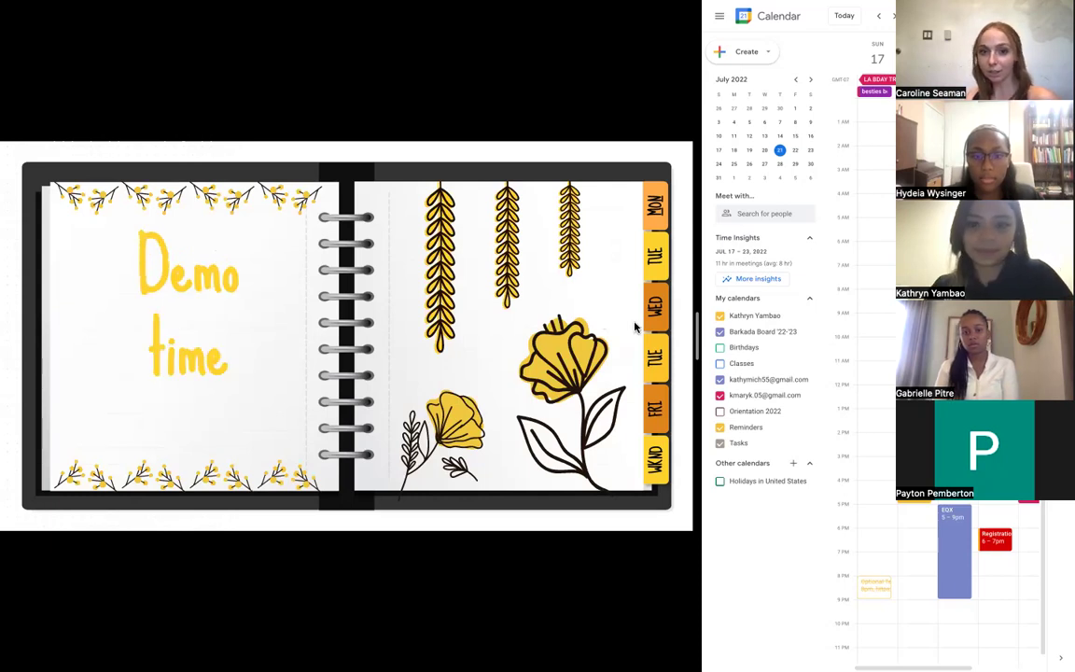
key(Right)
drag(643, 339, 491, 355)
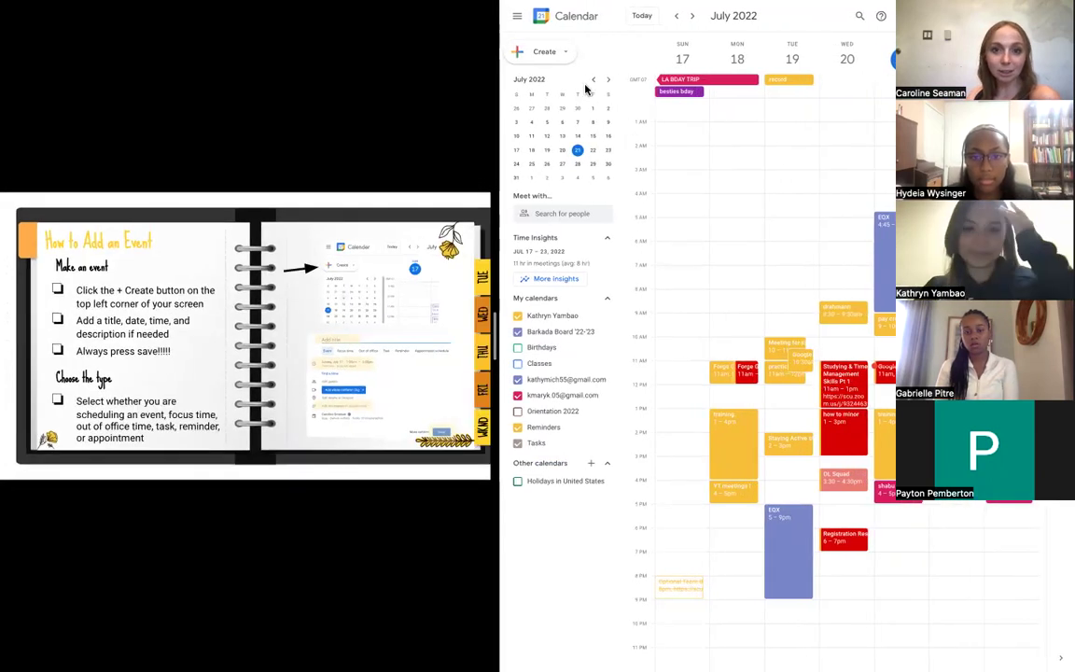
Step: Start a new event titled 'Google Calendar!!' for Thursday, July 21, 11:30am–12:30pm
click(546, 54)
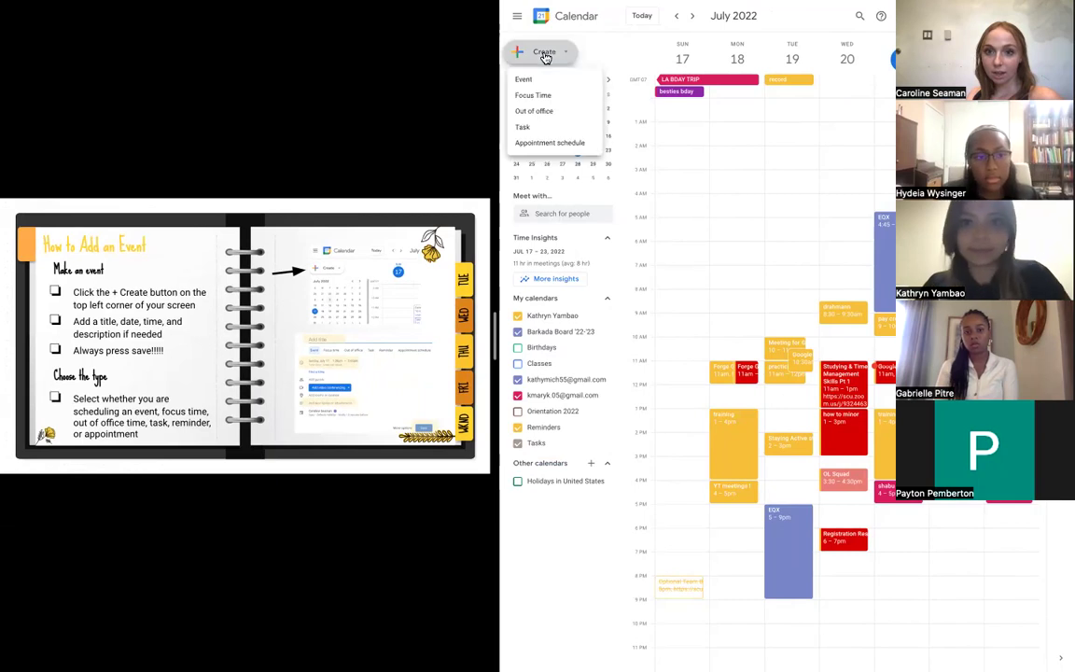
click(537, 83)
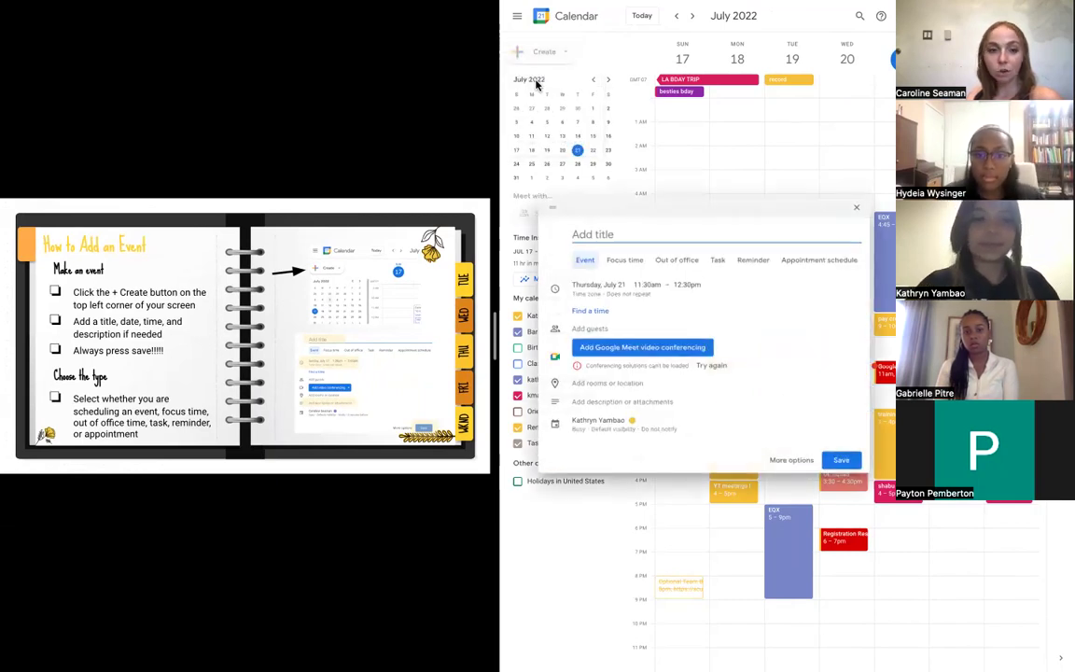
text(Google Calendar!!)
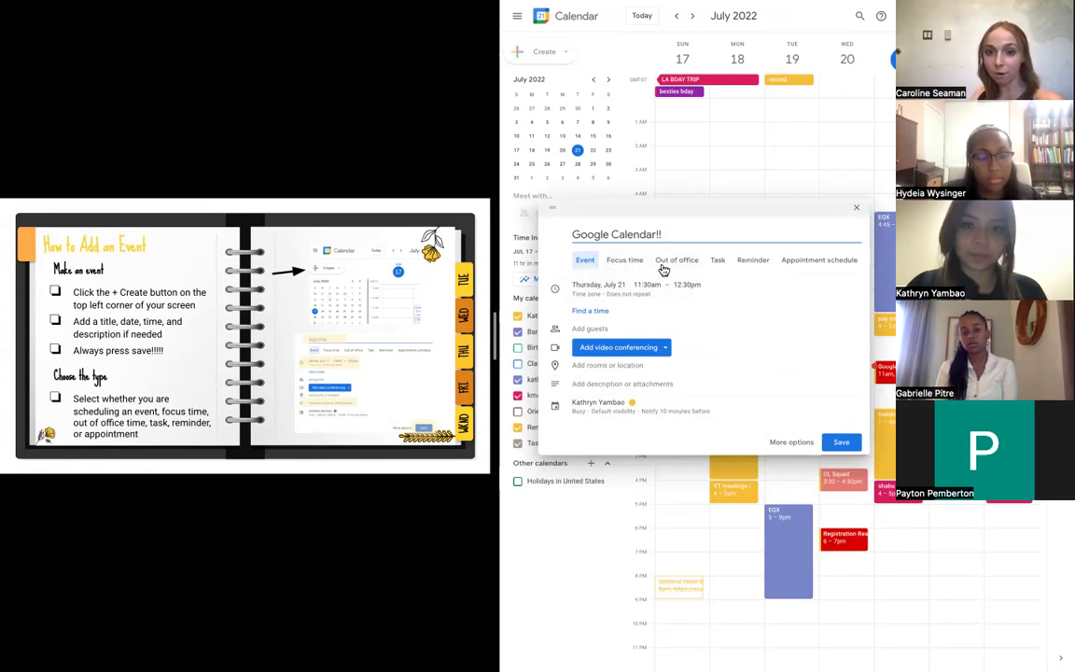
Step: Preview the Task, Reminder and Appointment schedule forms, keep Event, and advance to the guests slide
click(724, 261)
click(752, 261)
click(803, 268)
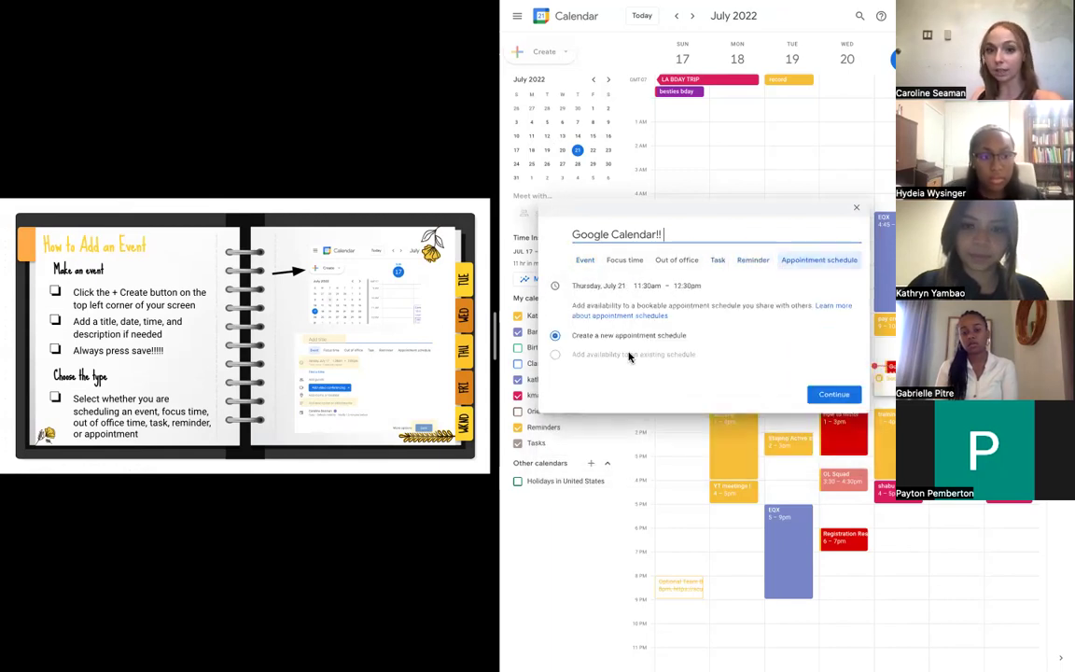
click(588, 262)
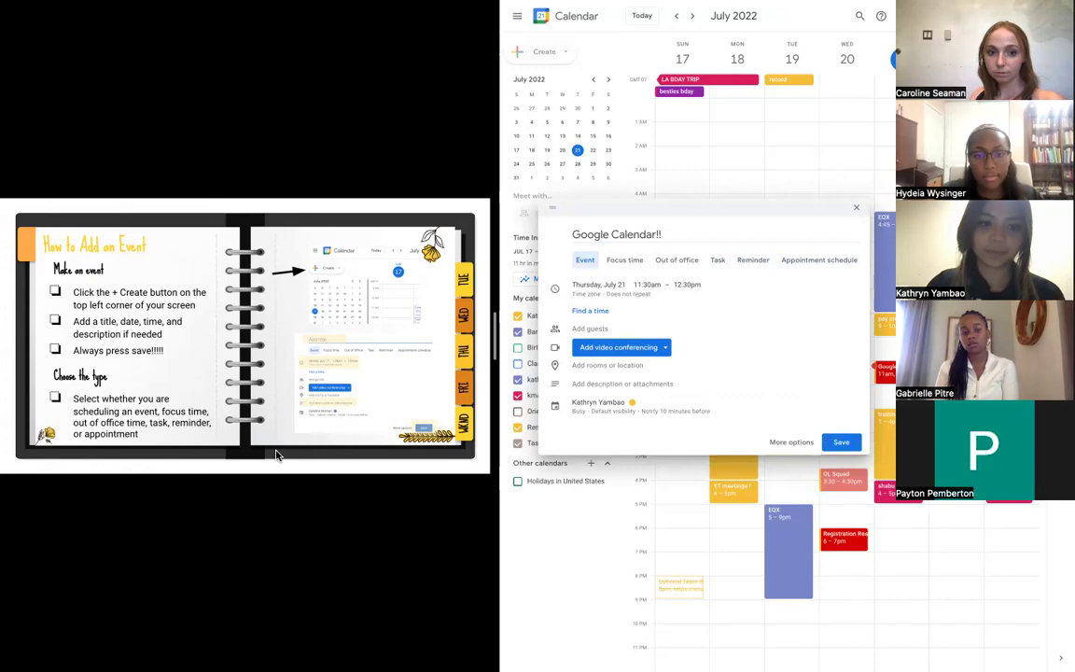
key(Right)
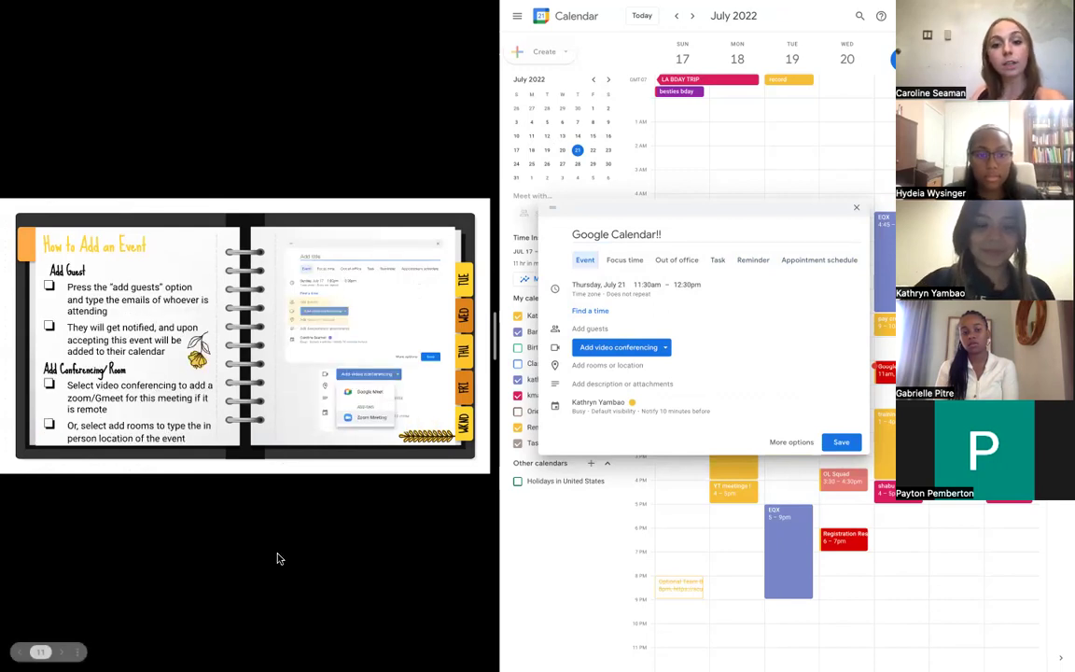
Step: Add two suggested contacts as guests and attach Zoom Meeting video conferencing
click(683, 308)
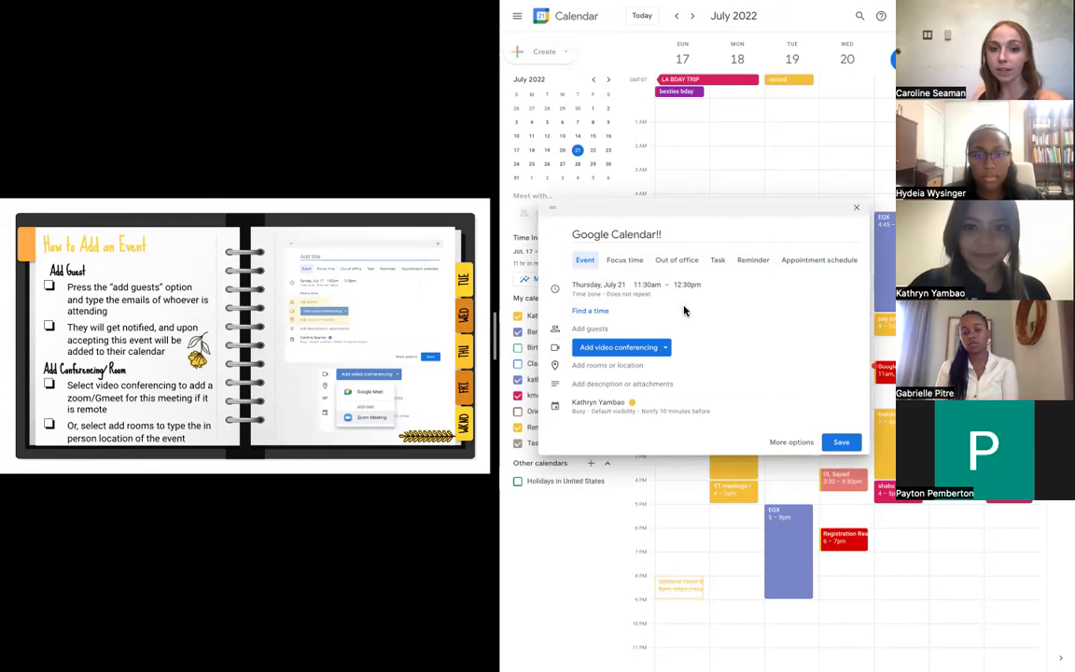
click(599, 330)
text(hy)
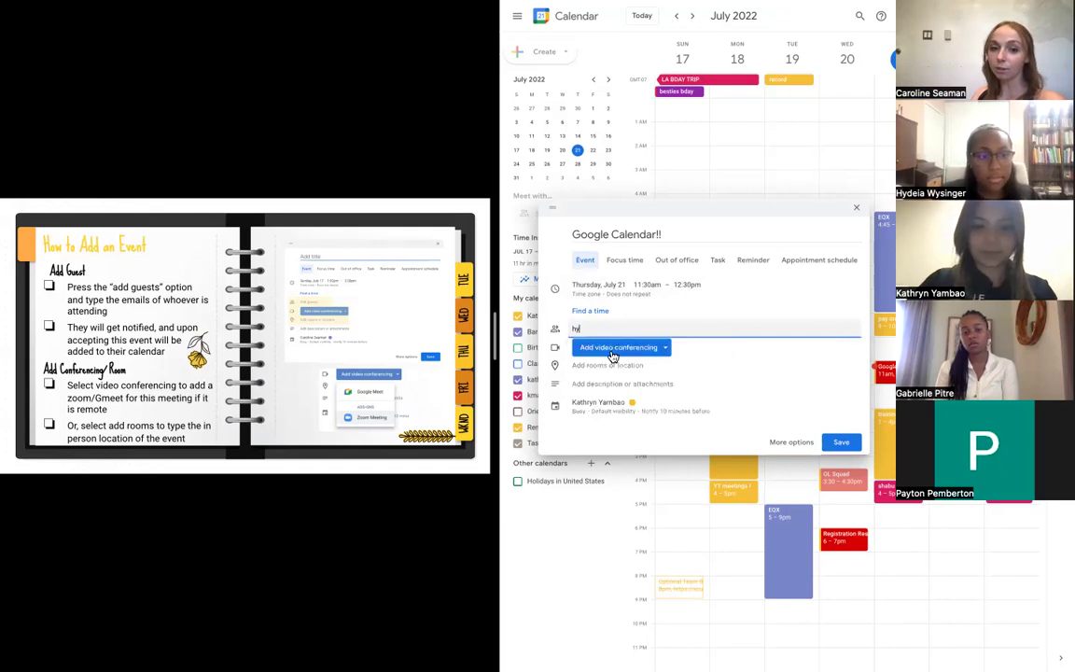
key(Return)
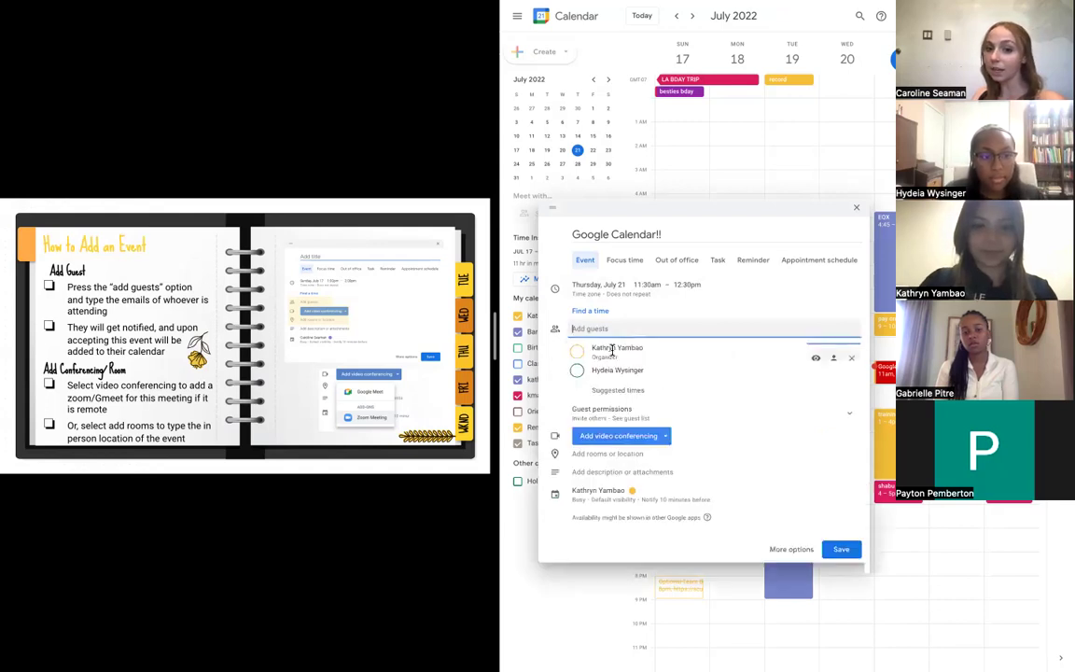
text(caro)
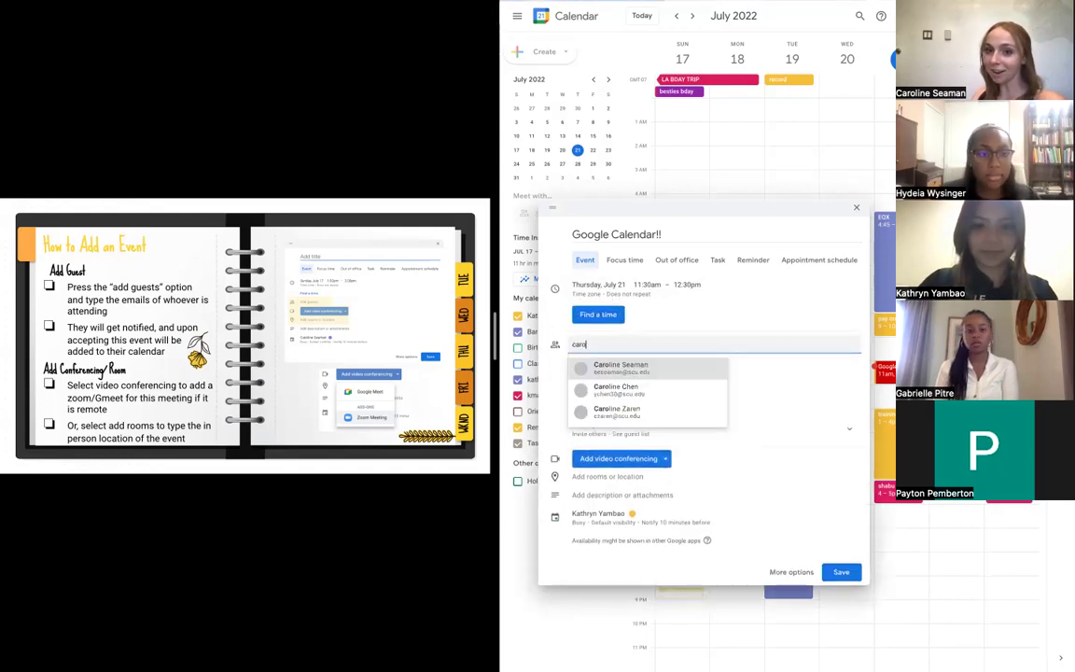
key(Return)
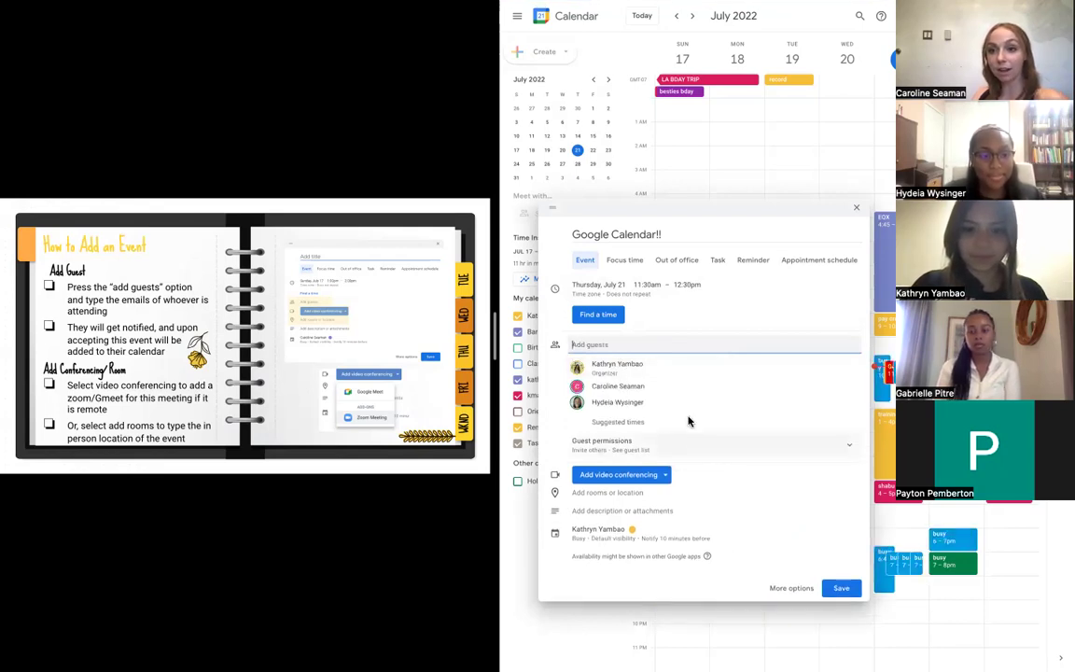
click(662, 478)
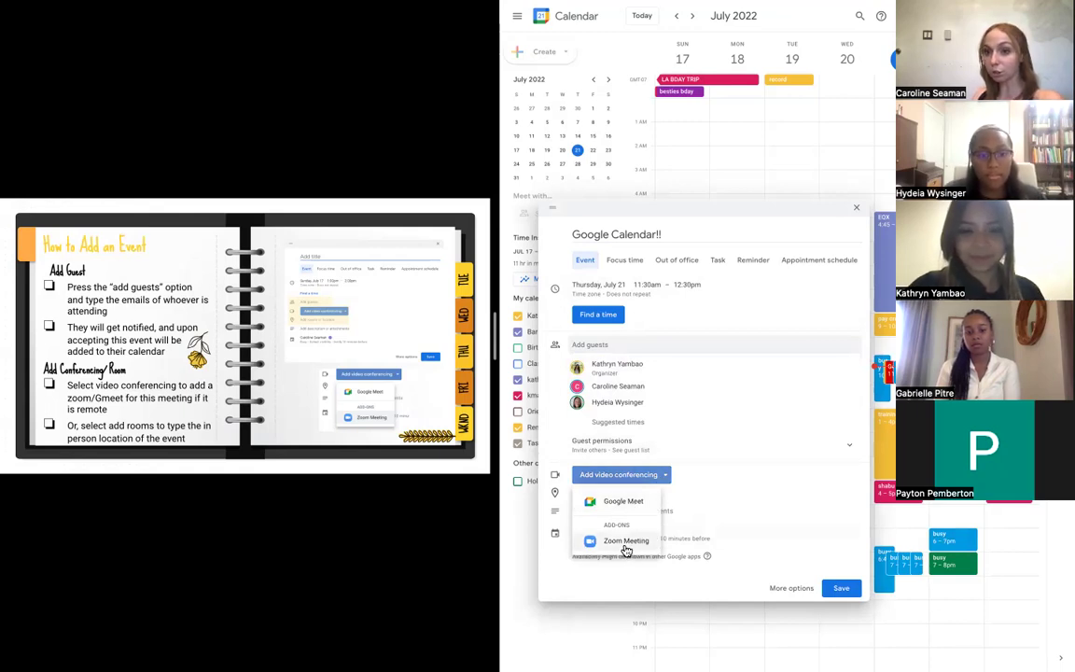
click(640, 504)
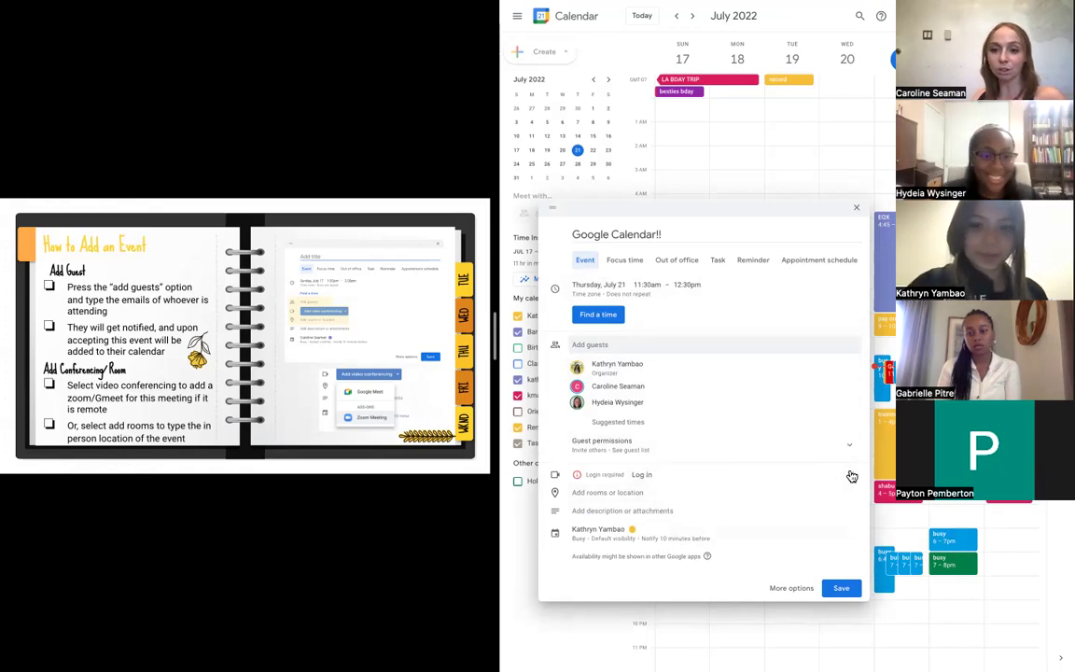
Step: Search the rooms list and book Lucas Hall-2-BUSSCL-Room 201 for the event
click(596, 501)
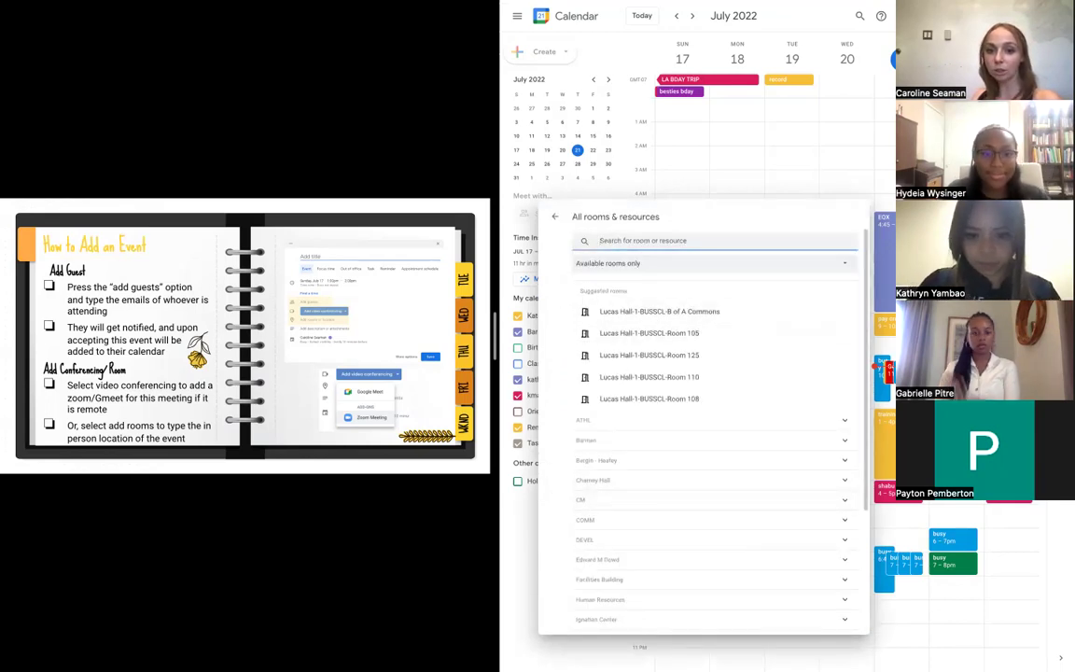
text(libra)
key(BackSpace)
key(BackSpace)
key(BackSpace)
text(earn)
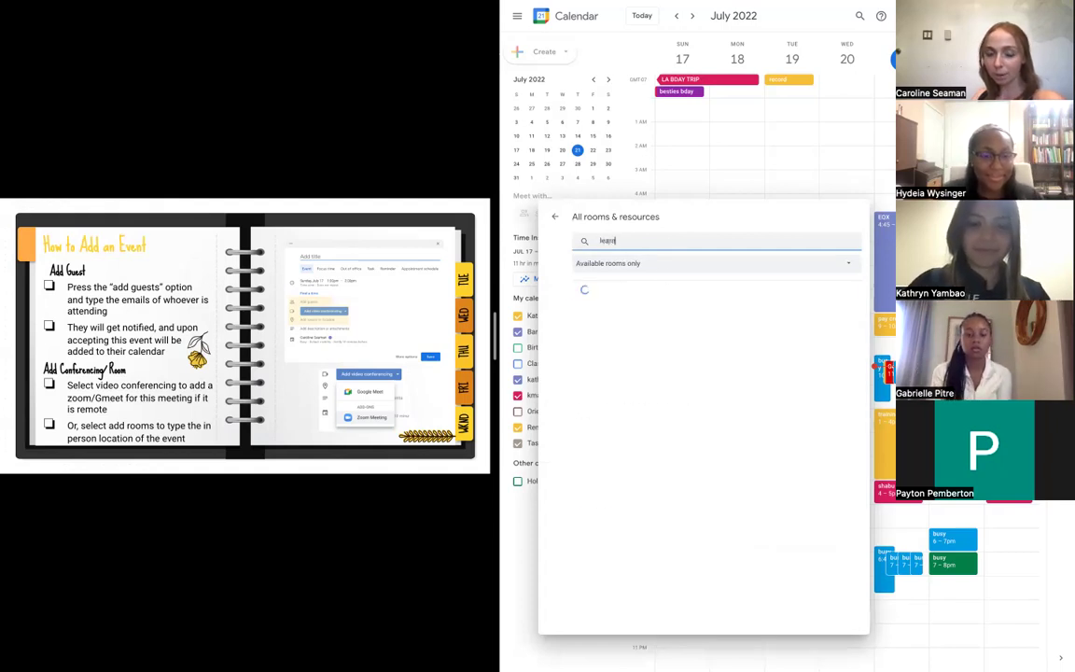
key(BackSpace)
key(BackSpace)
text(uy)
text(cas)
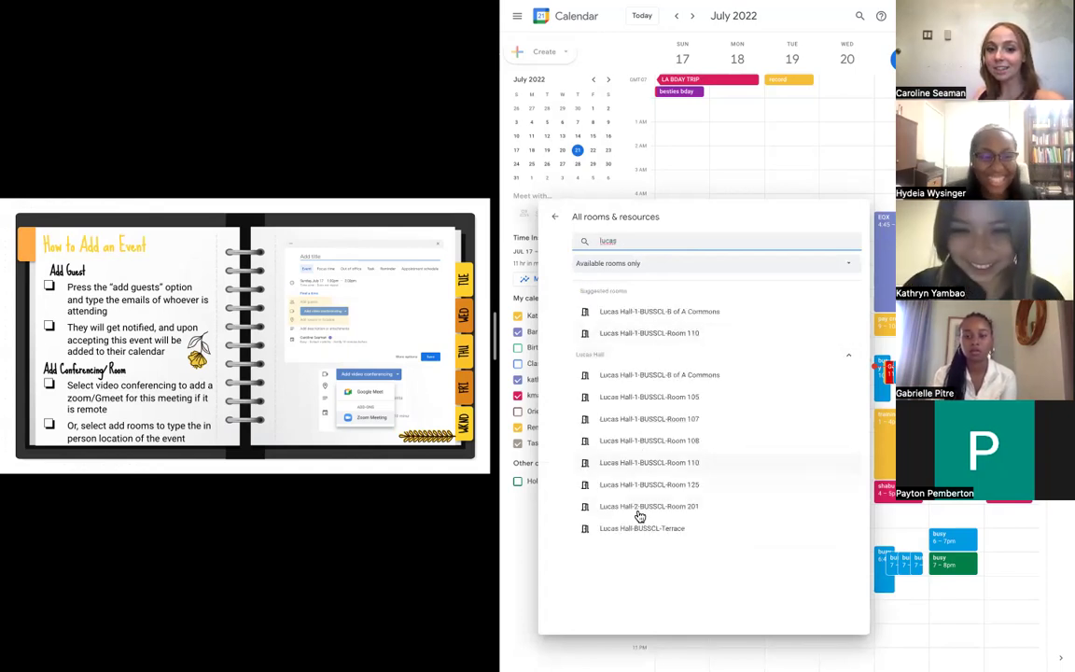
click(639, 512)
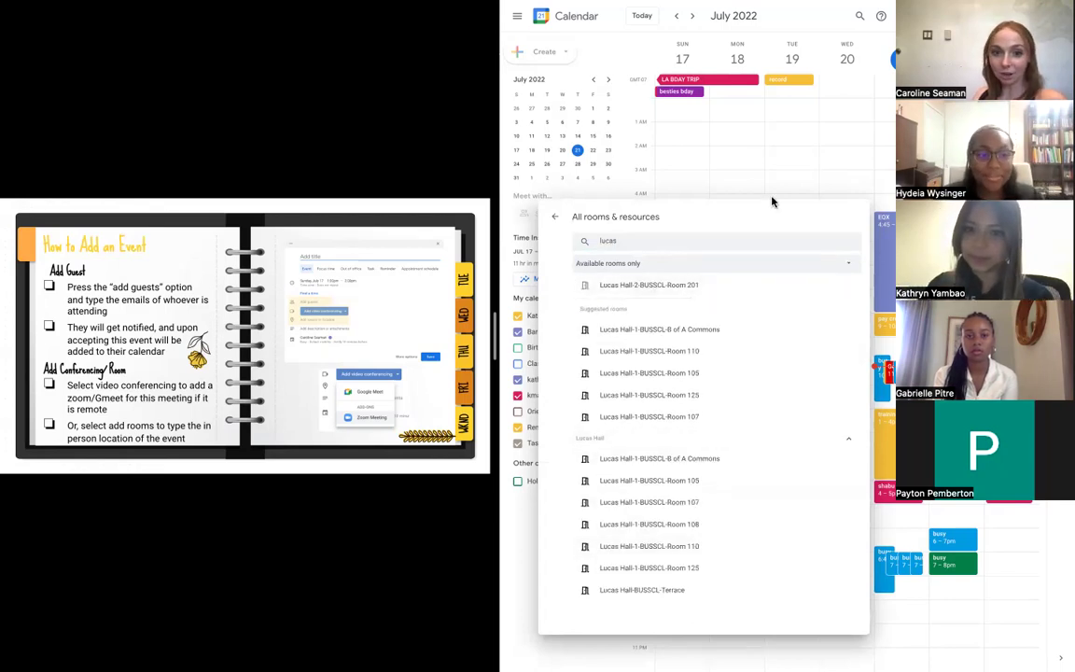
click(554, 220)
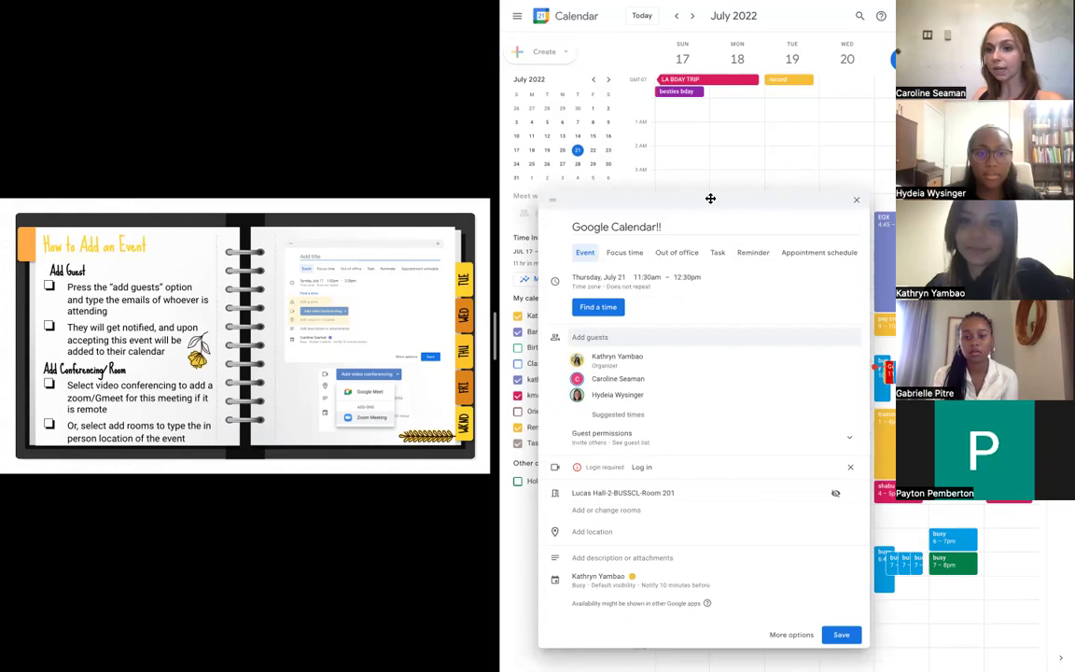
Step: Move the event dialog up and expand its Busy, Default visibility and 10-minutes-before notification settings
drag(710, 199, 736, 152)
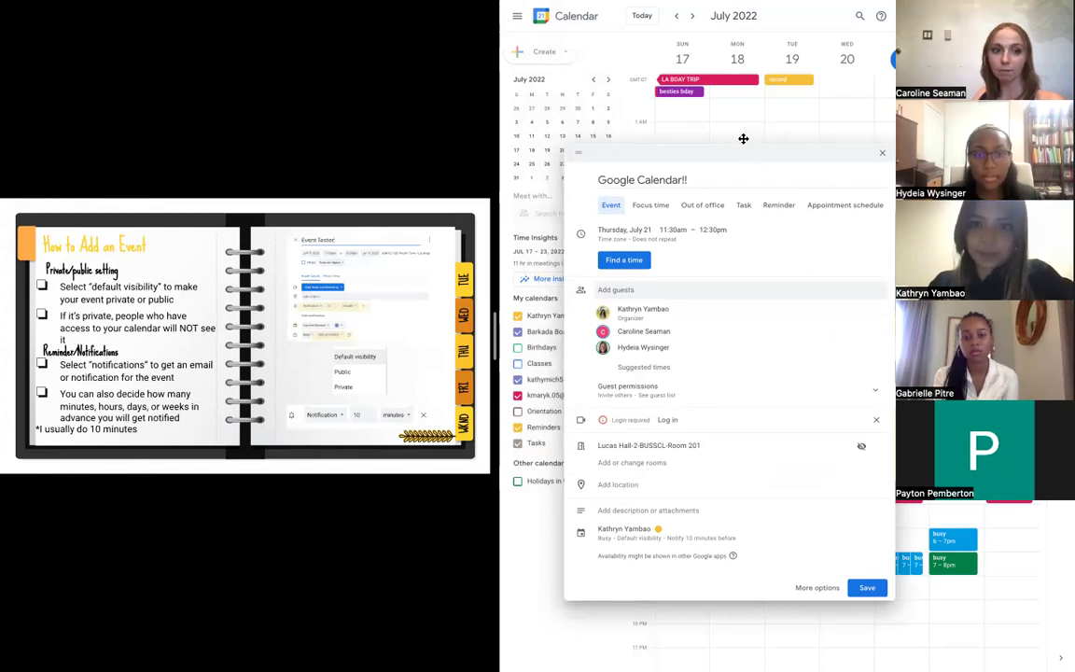
key(ctrl+a)
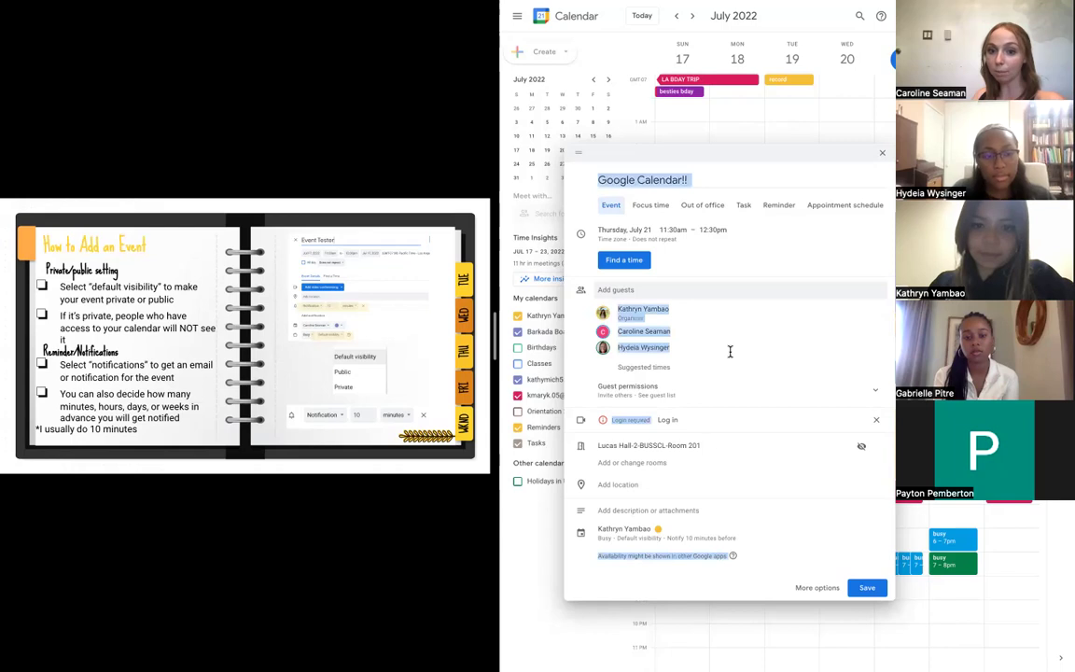
click(635, 530)
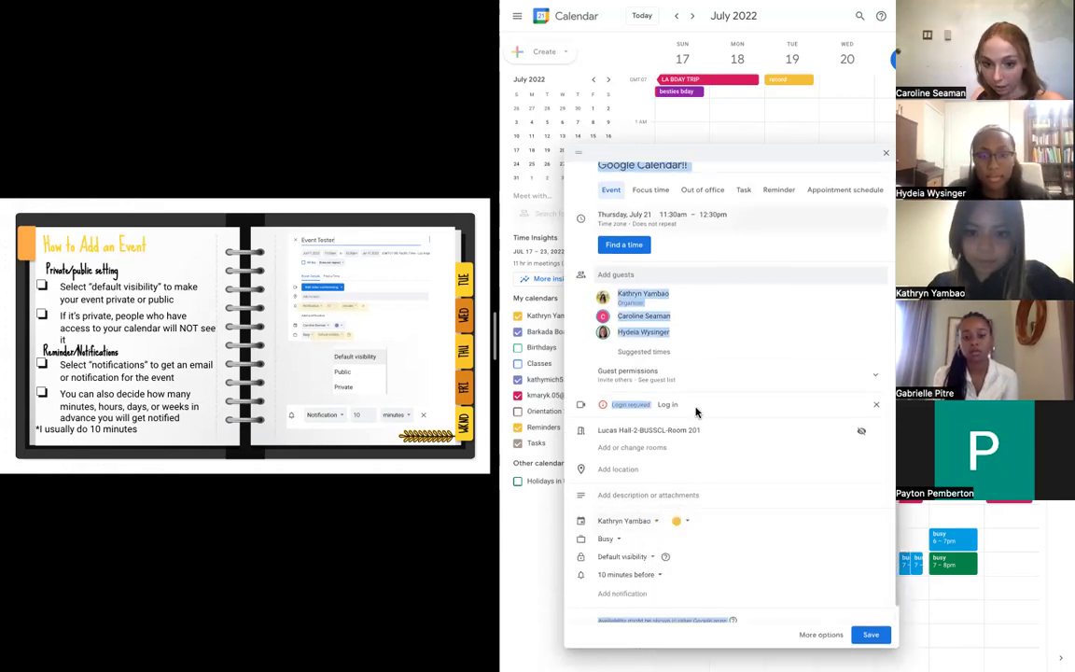
scroll(700, 467, down, 1)
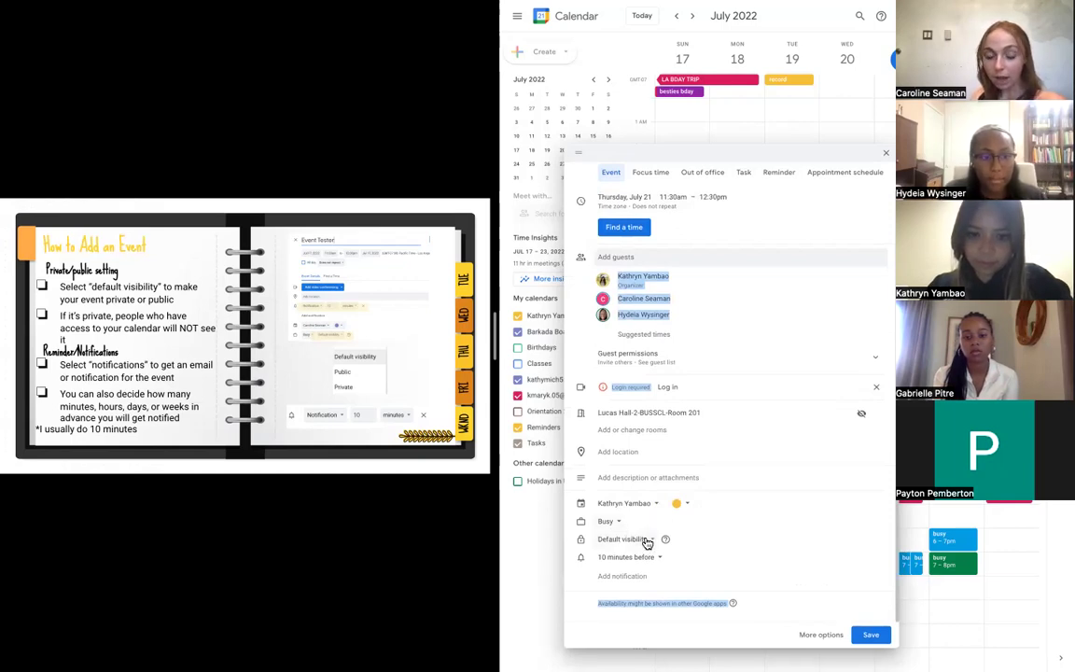
Step: Change the event's visibility from Default to Private
click(653, 541)
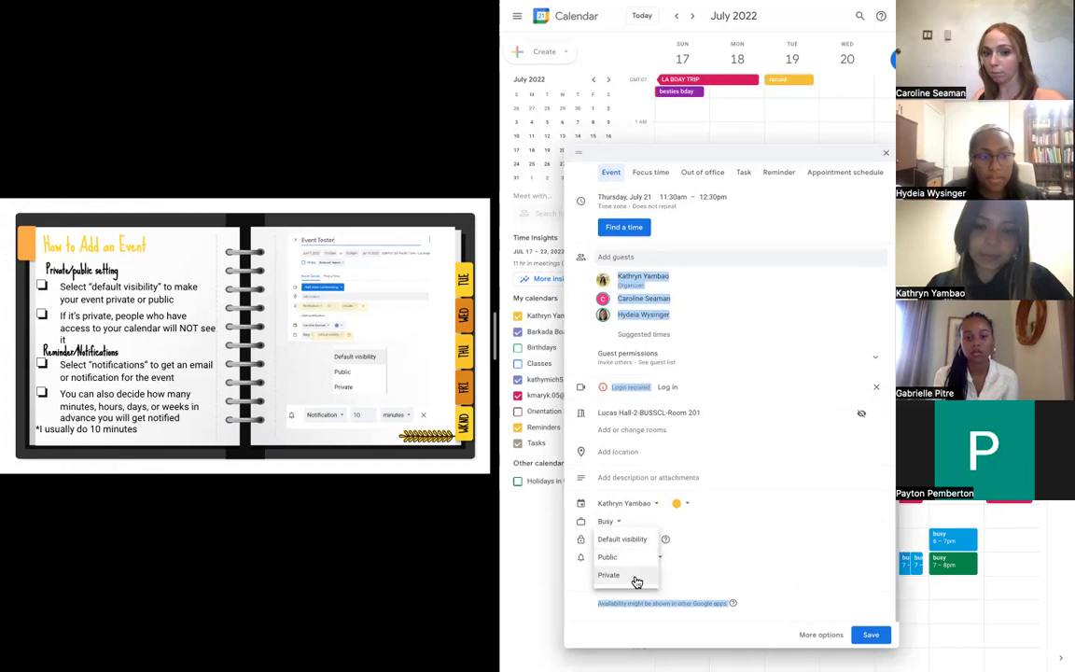
click(635, 579)
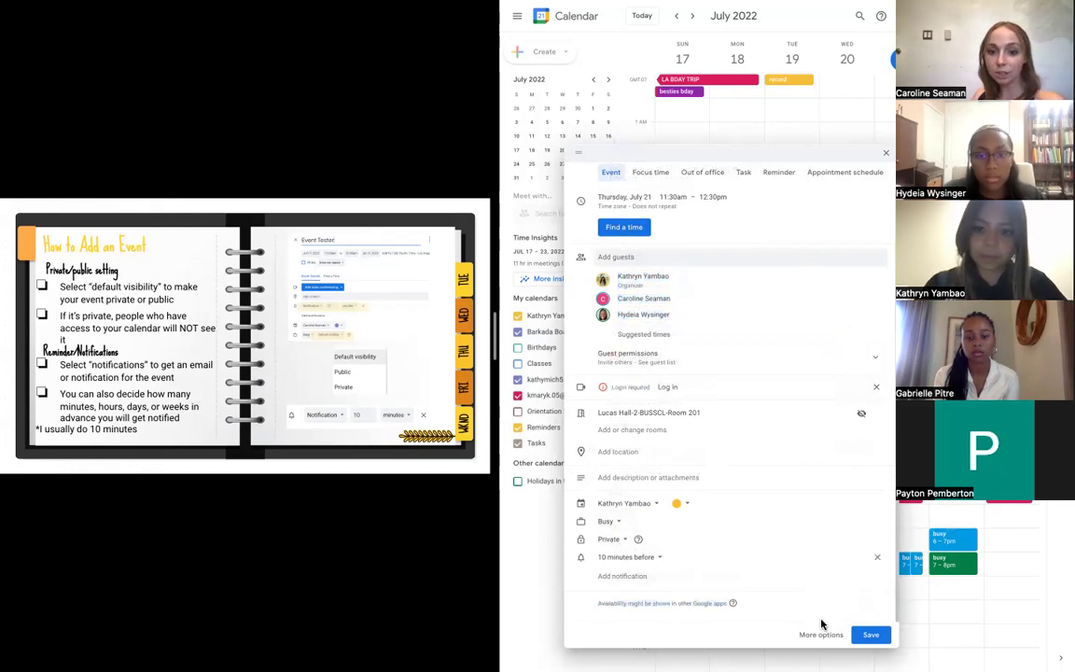
click(656, 560)
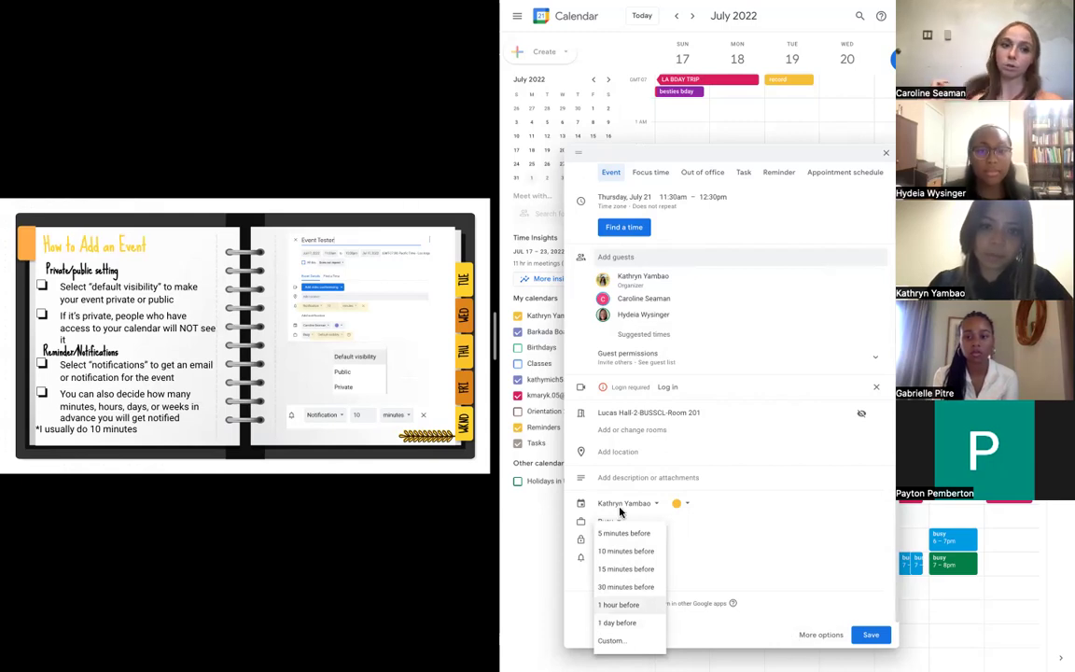
click(625, 646)
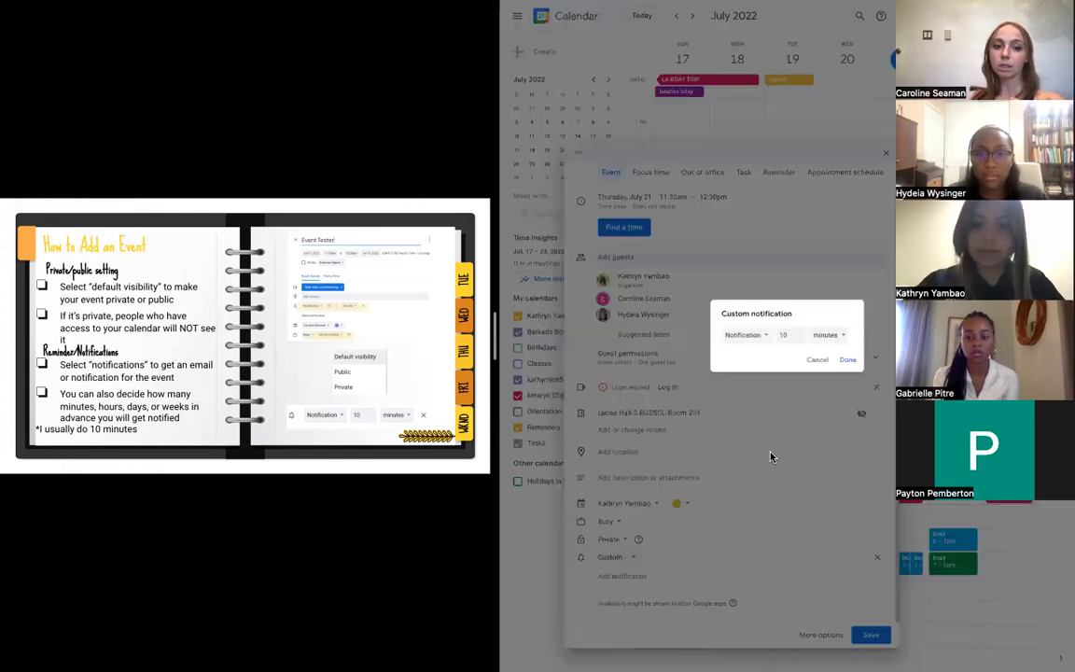
click(843, 340)
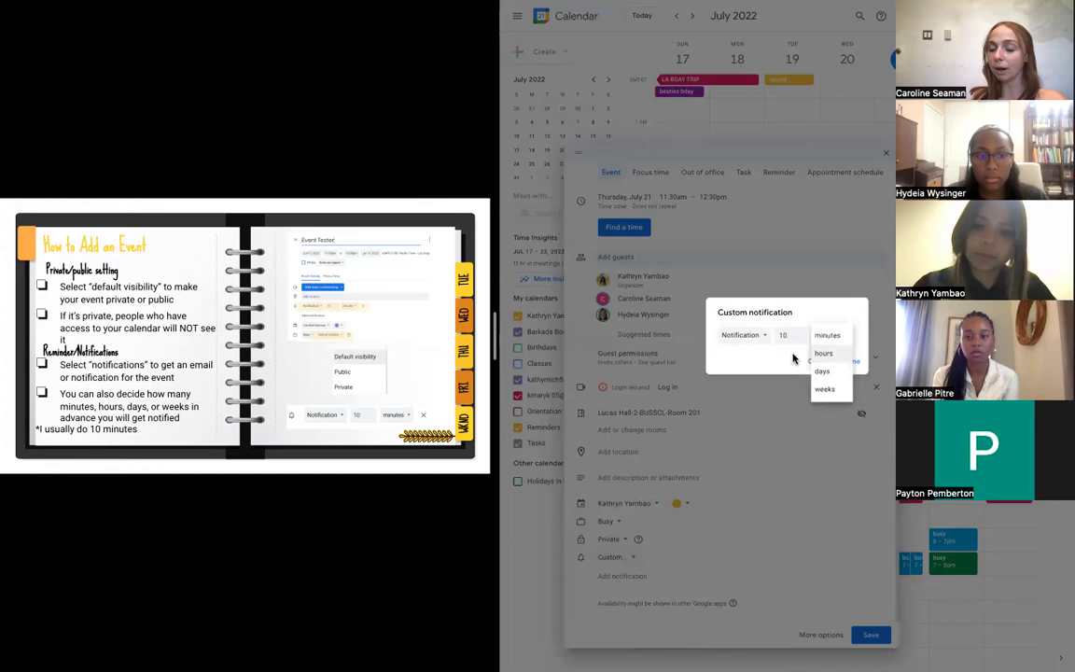
click(814, 352)
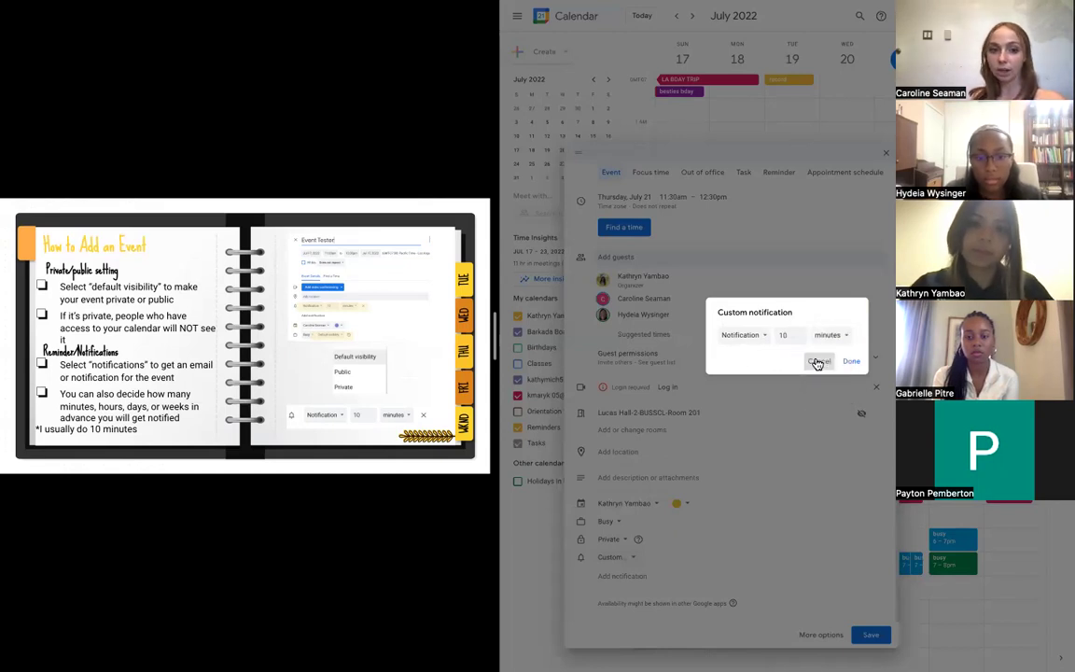
click(802, 358)
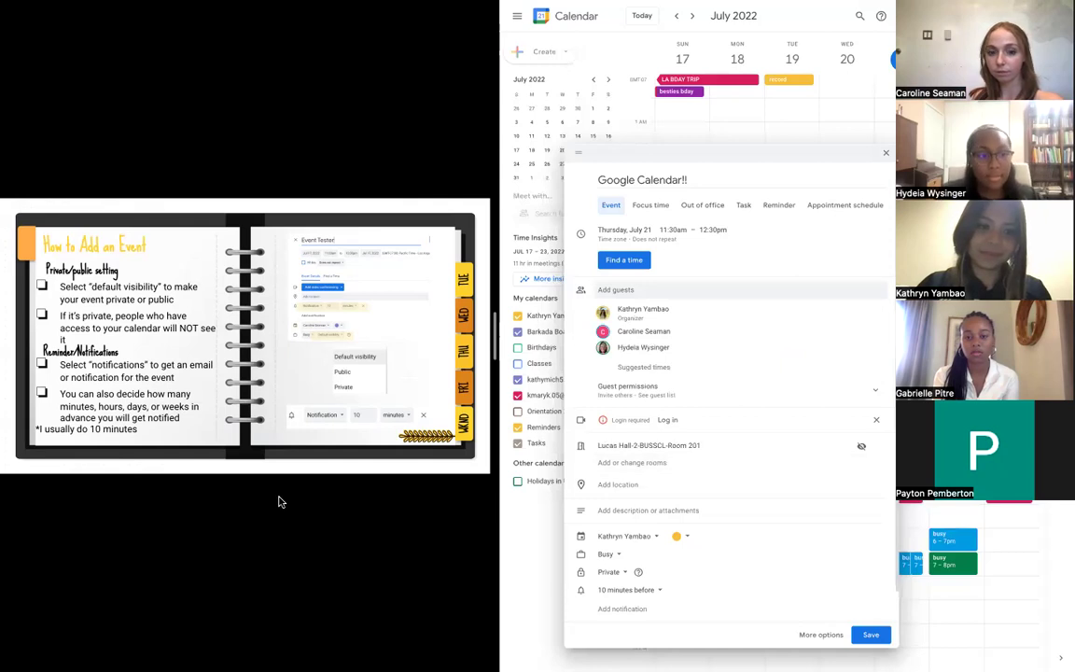
Step: Advance to the Color Options slide and discard the unsaved event
click(294, 440)
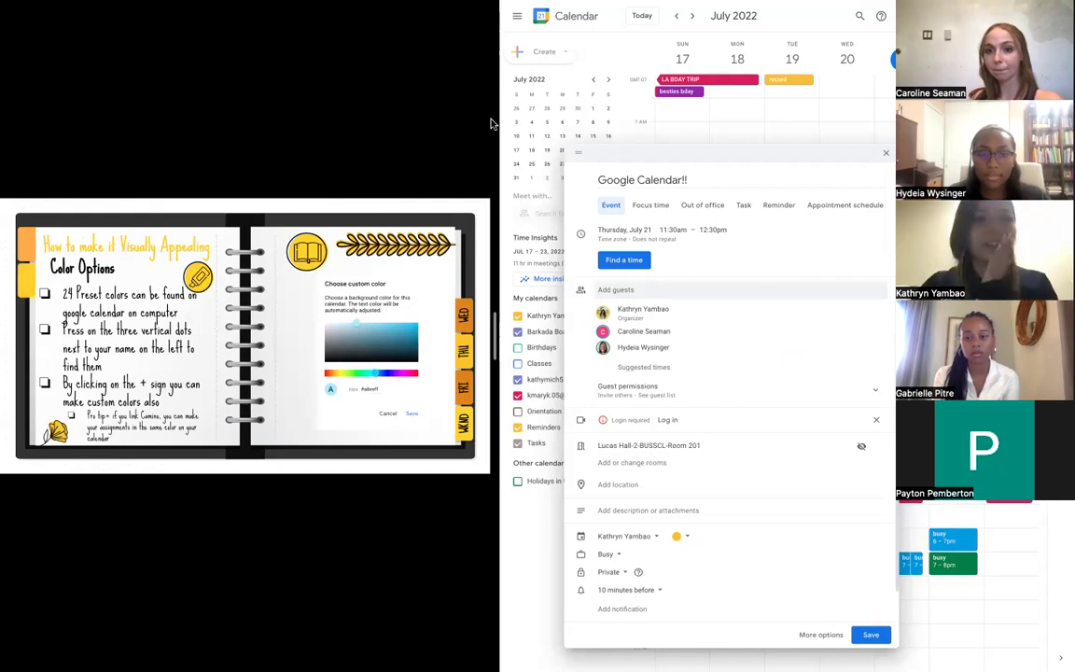
click(886, 155)
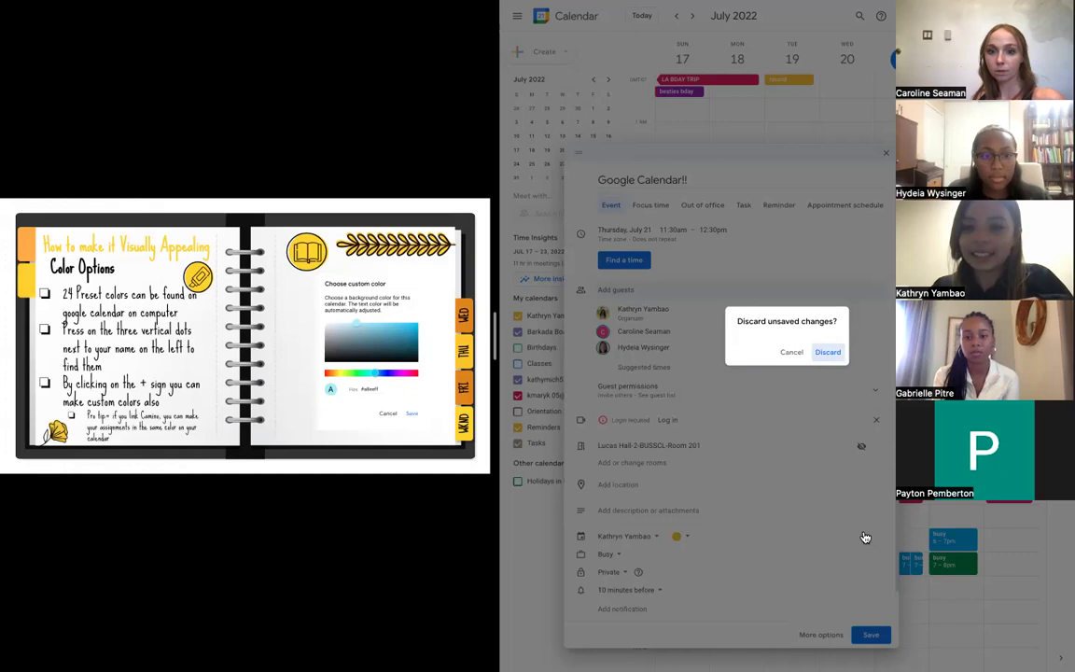
key(Return)
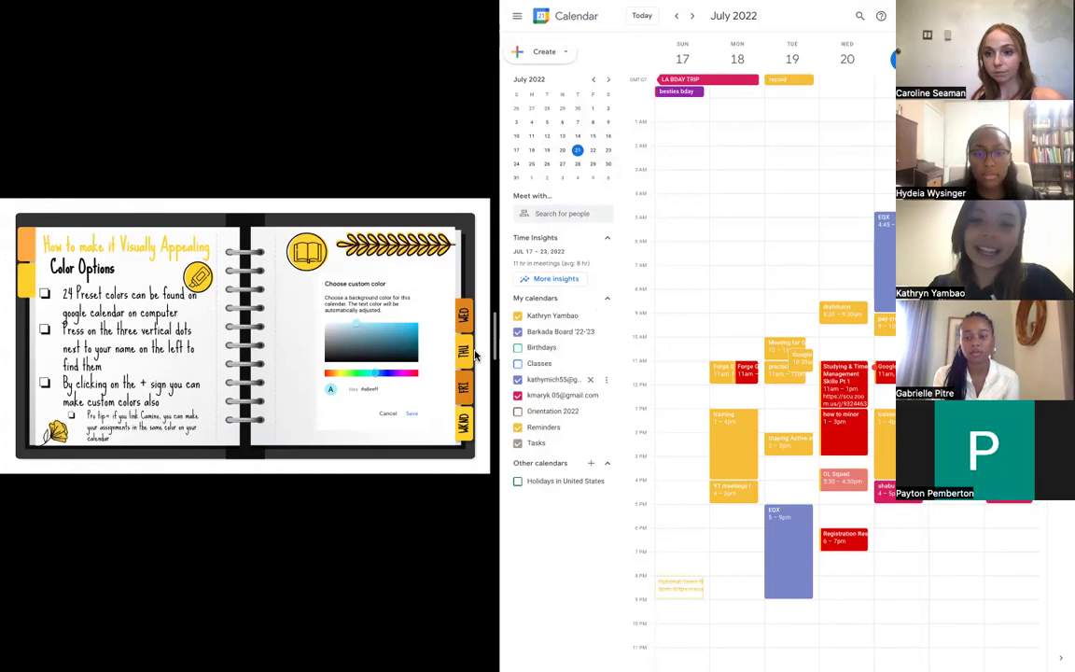
click(611, 318)
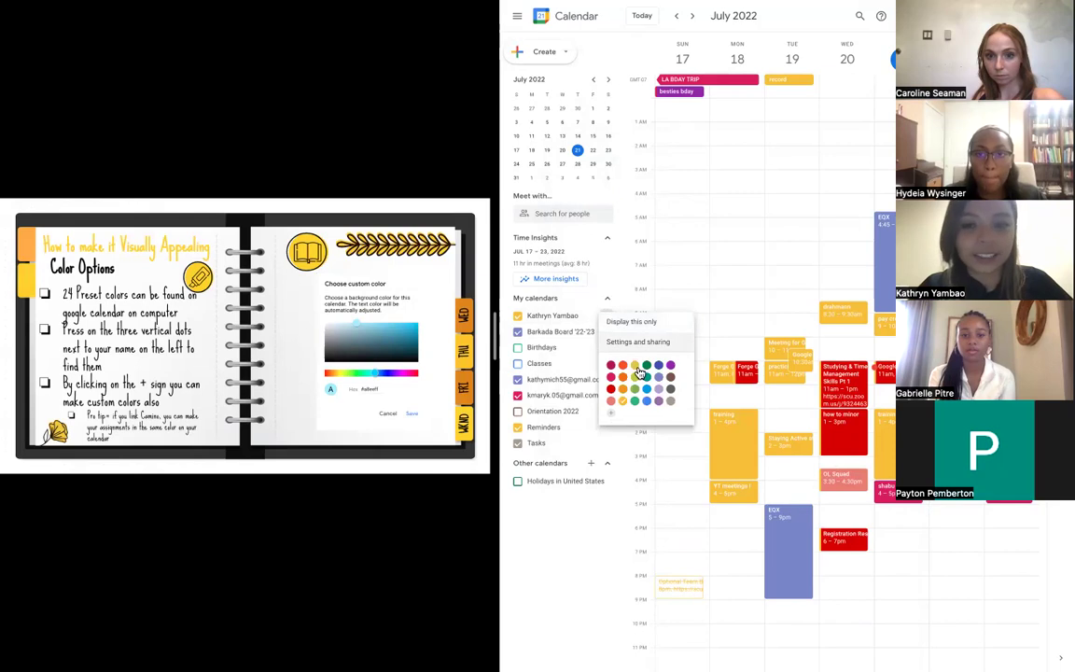
click(612, 412)
click(840, 327)
drag(809, 371, 765, 366)
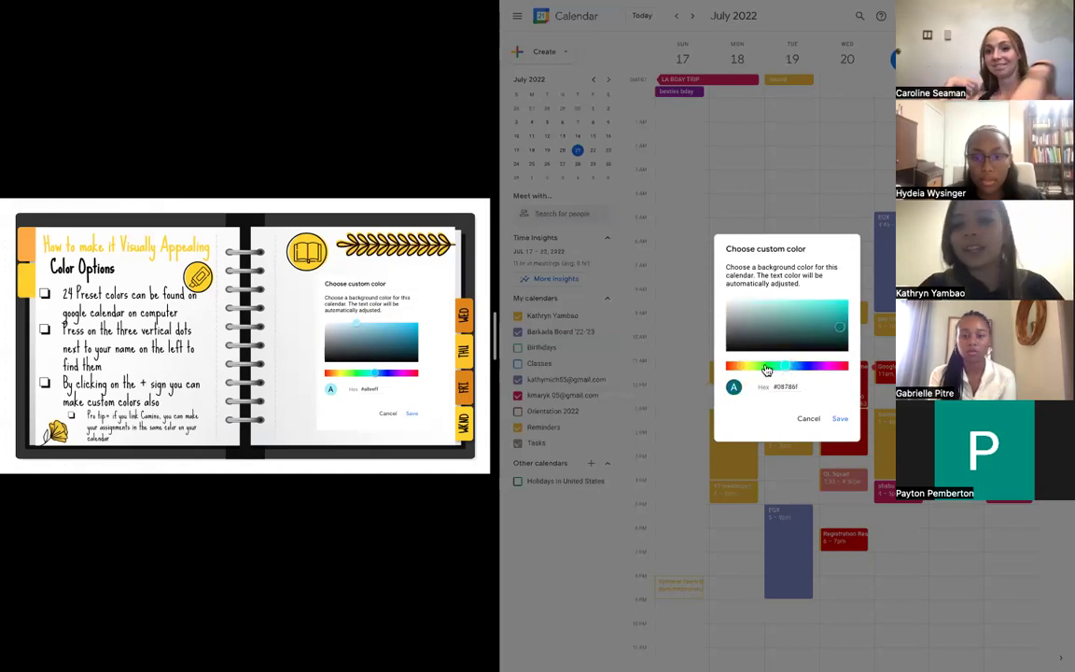
click(807, 419)
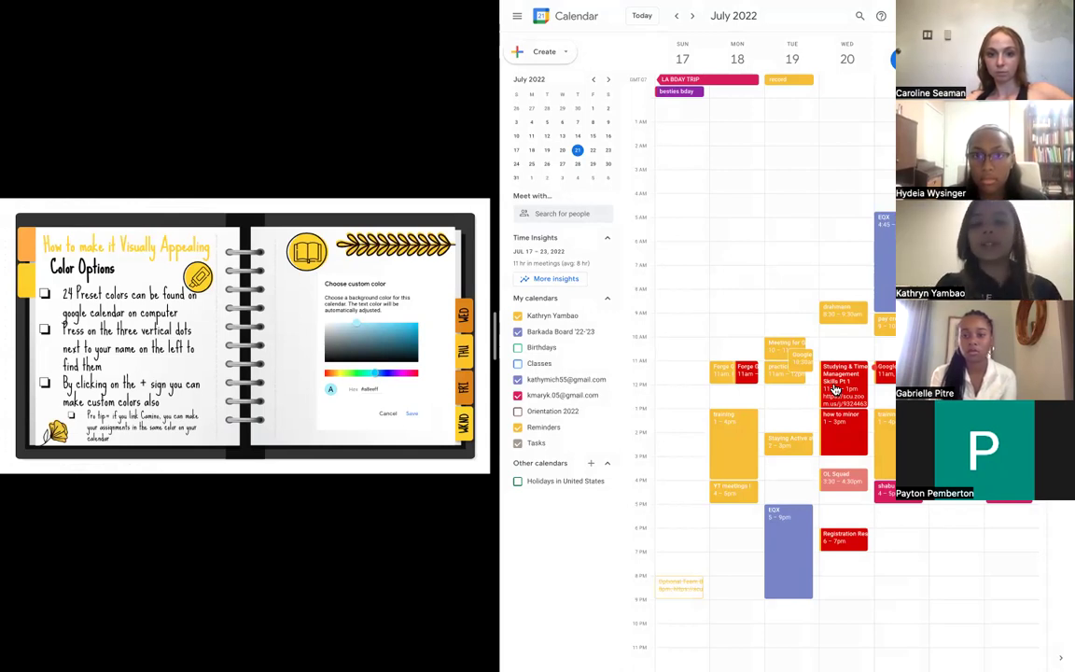
click(313, 417)
key(Left)
key(Right)
key(Right)
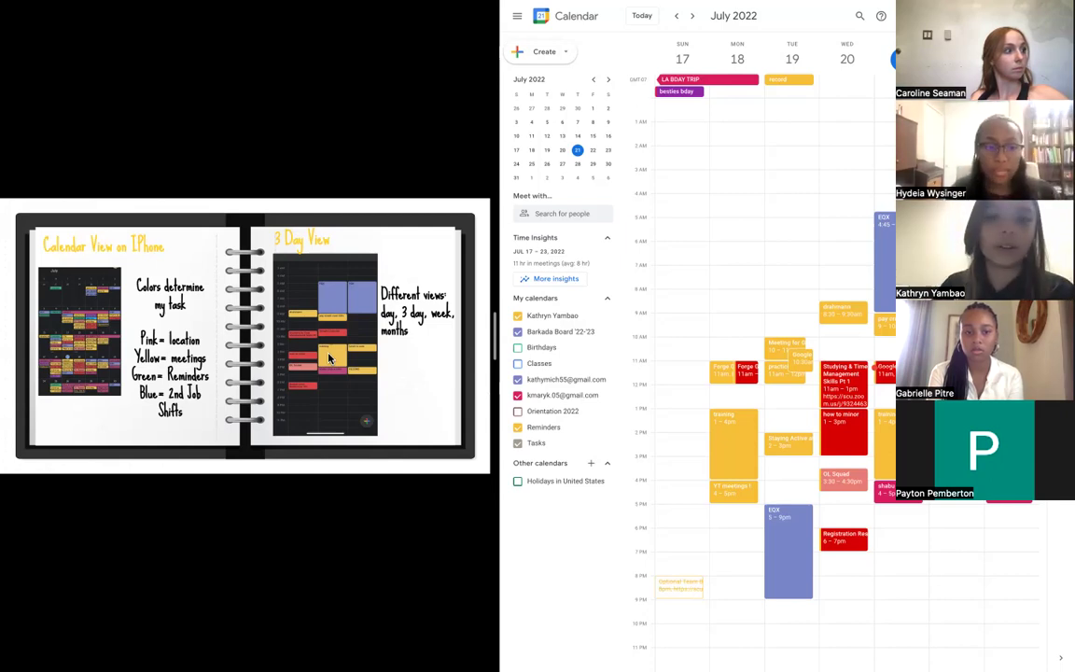
click(343, 399)
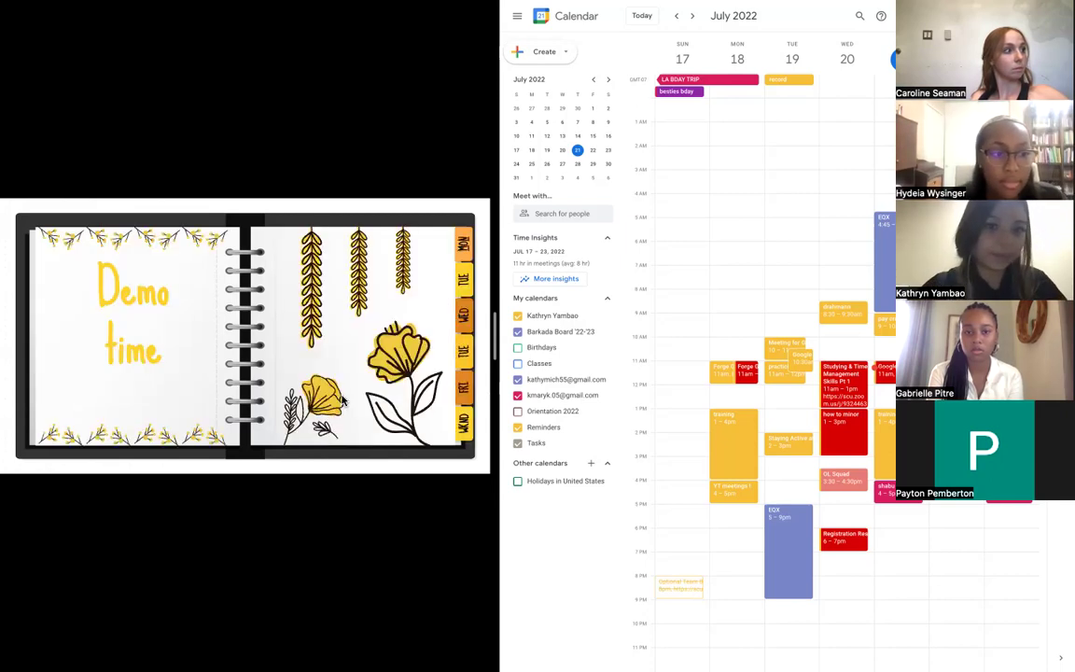
click(343, 400)
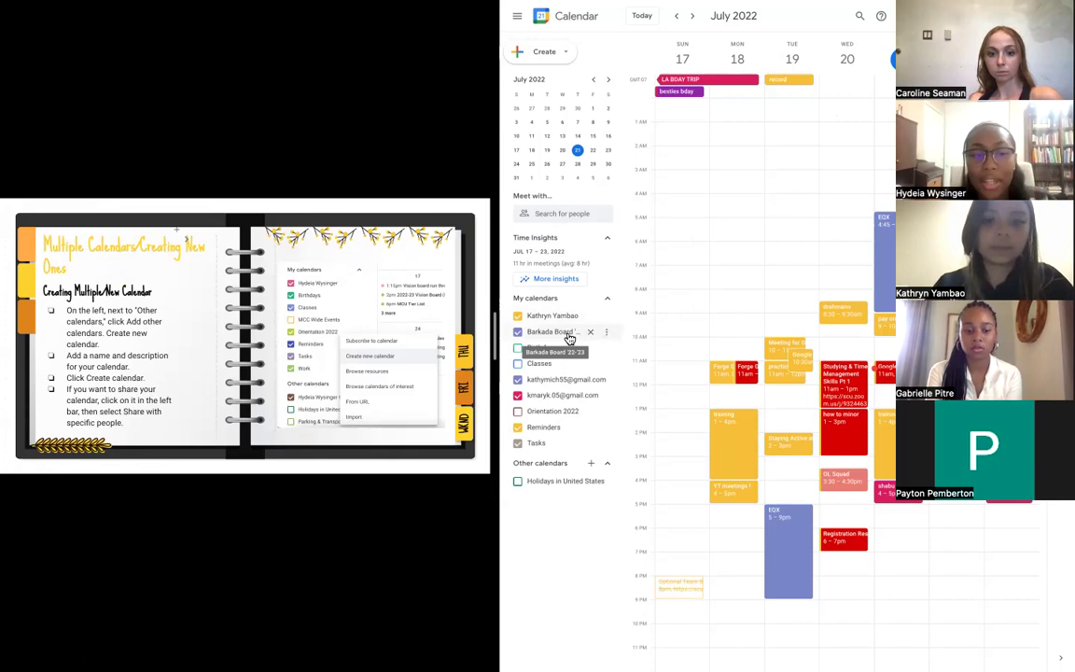
Step: Add a new calendar named 'Third job omg help' from the Other calendars menu
click(567, 416)
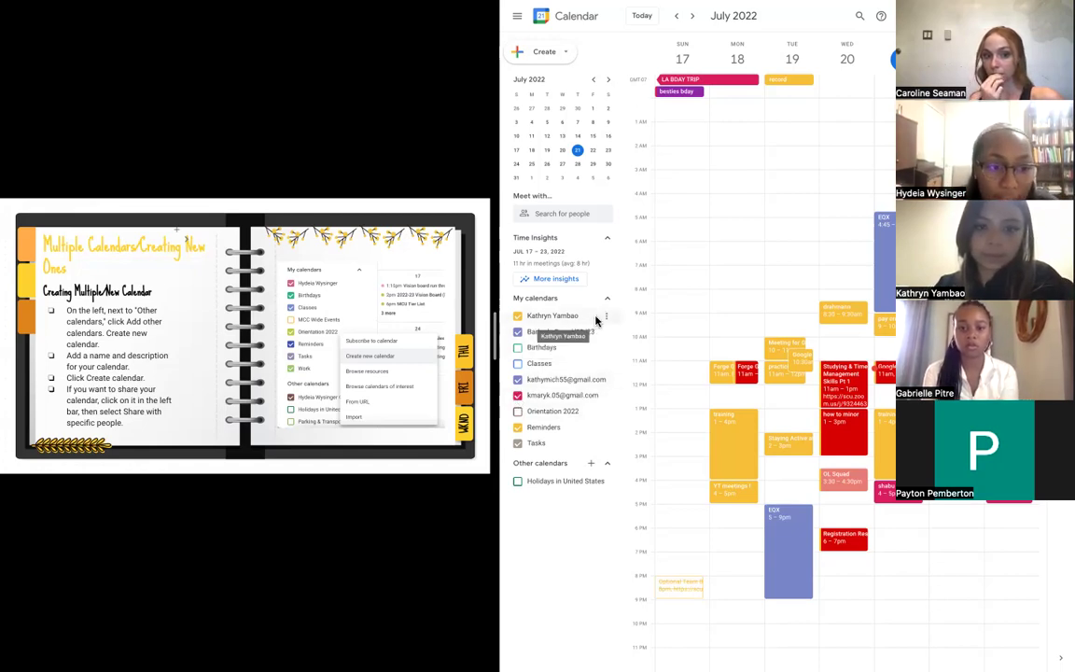
click(592, 465)
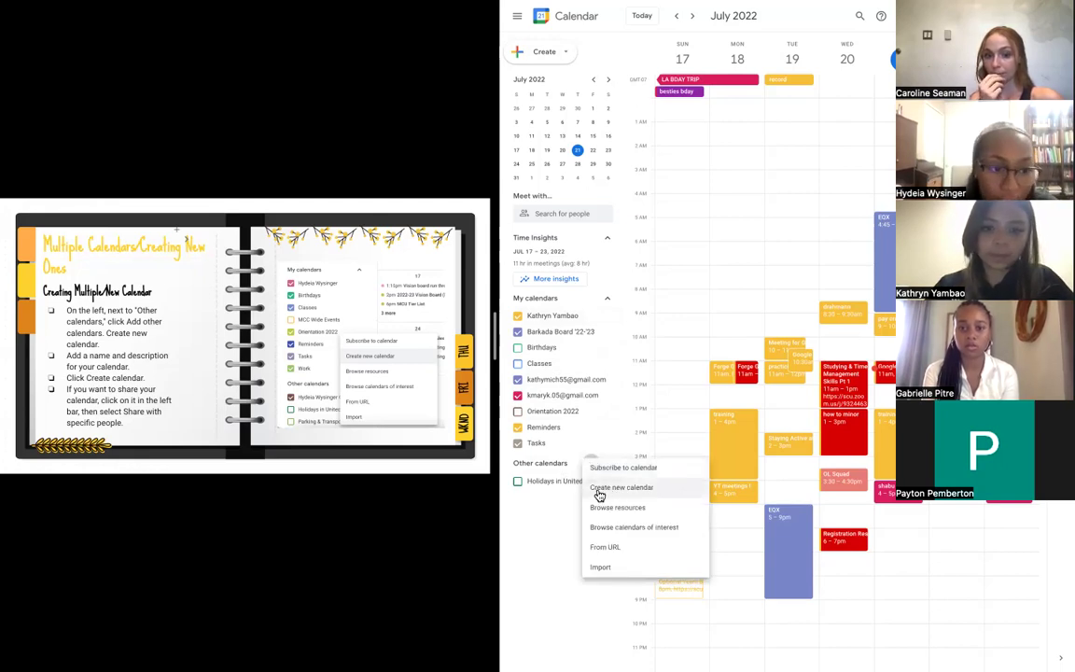
click(601, 491)
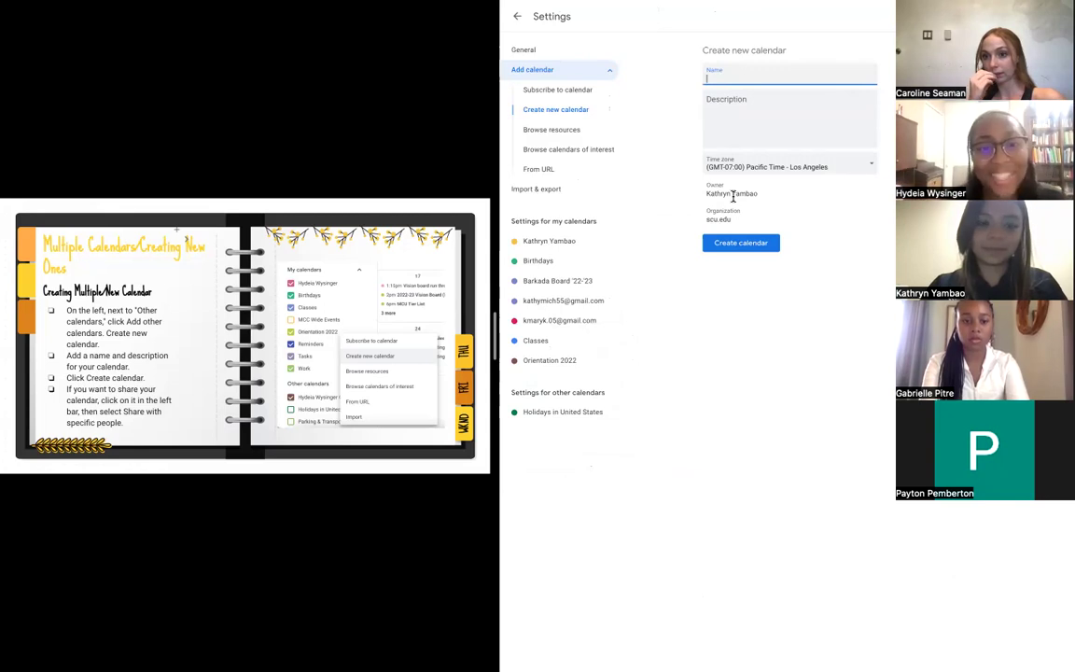
text(Th)
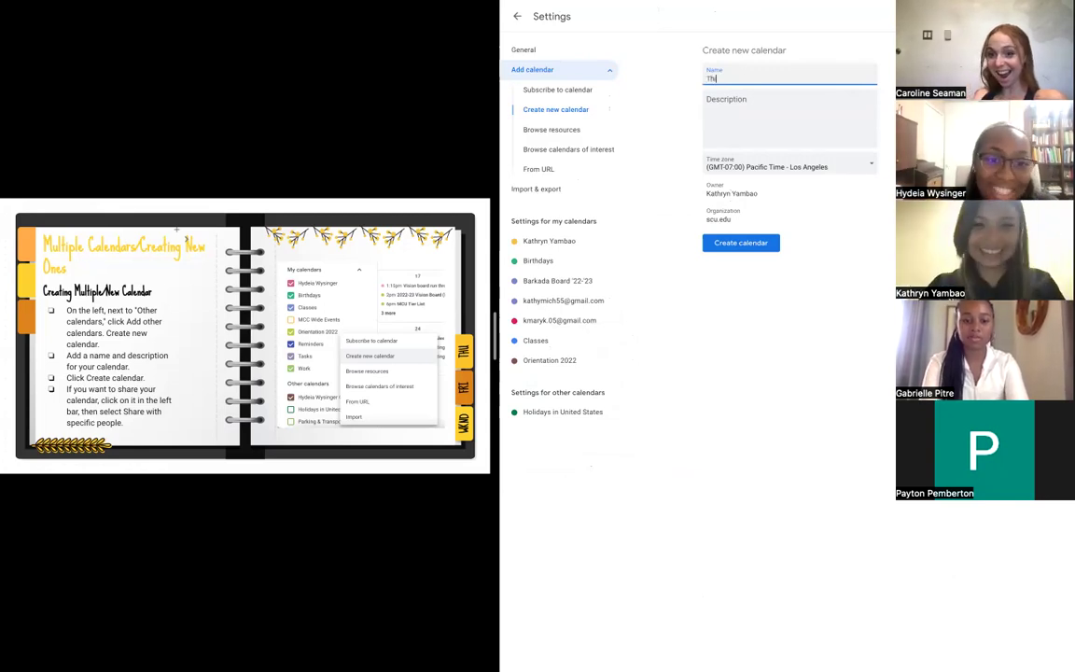
text(ird job omg help)
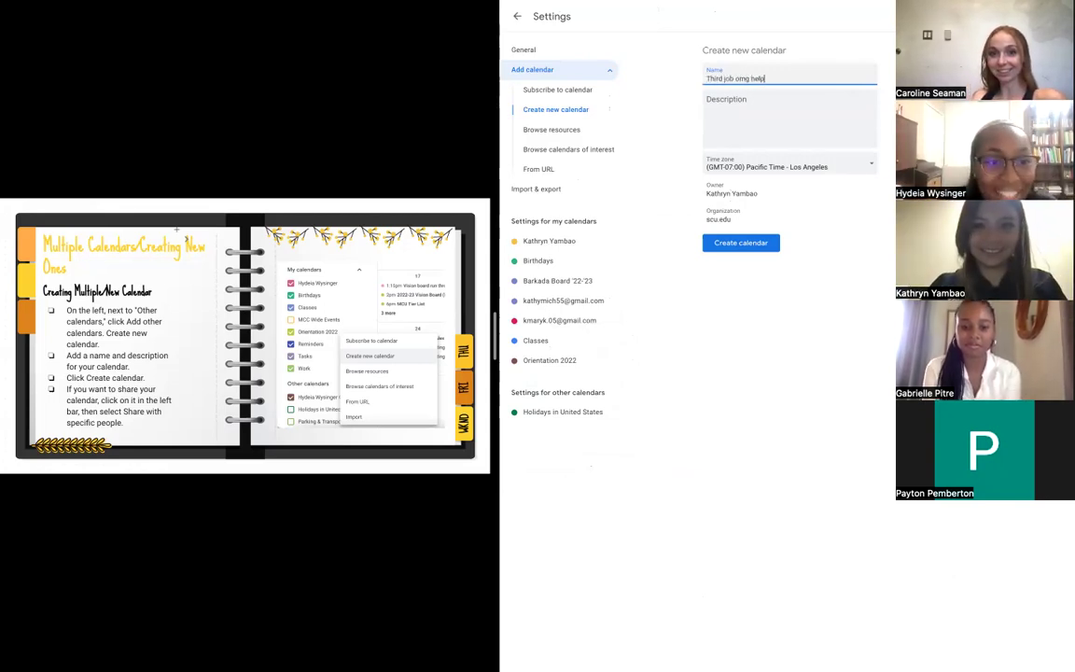
click(740, 243)
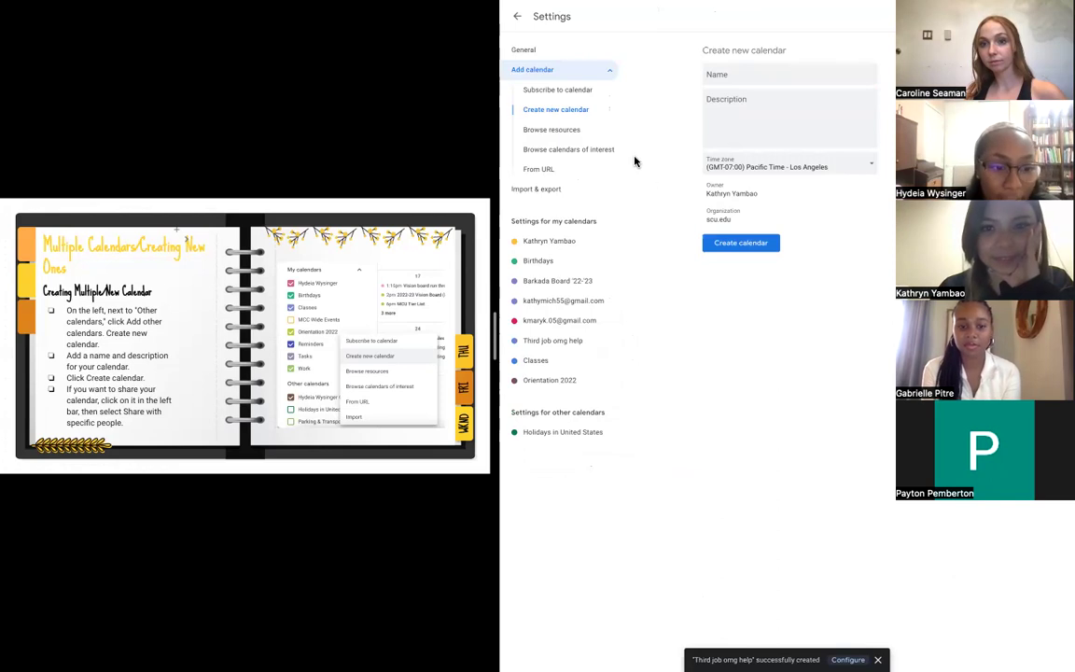
Step: Leave Settings for the July 2022 week view and give 'Third job omg help' the Cocoa color
click(519, 20)
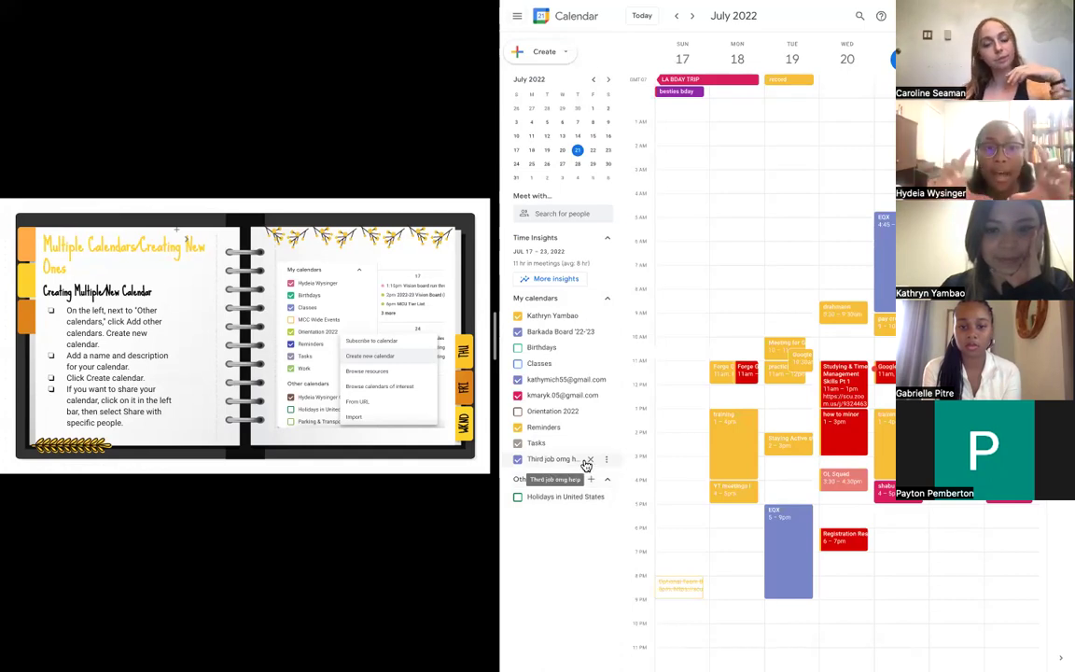
click(609, 464)
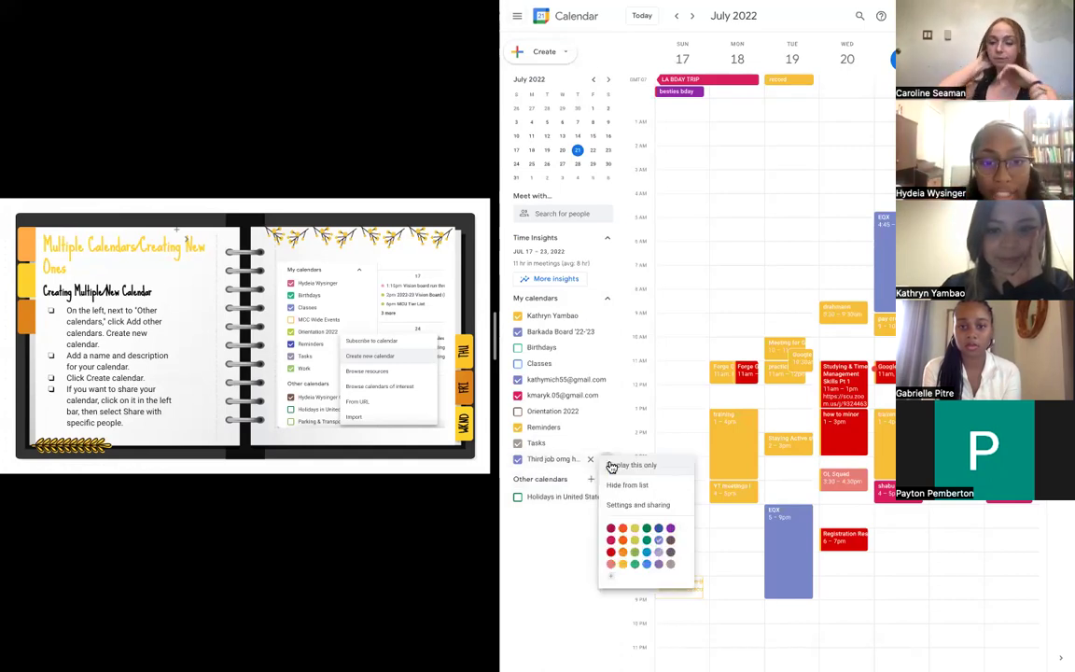
click(670, 542)
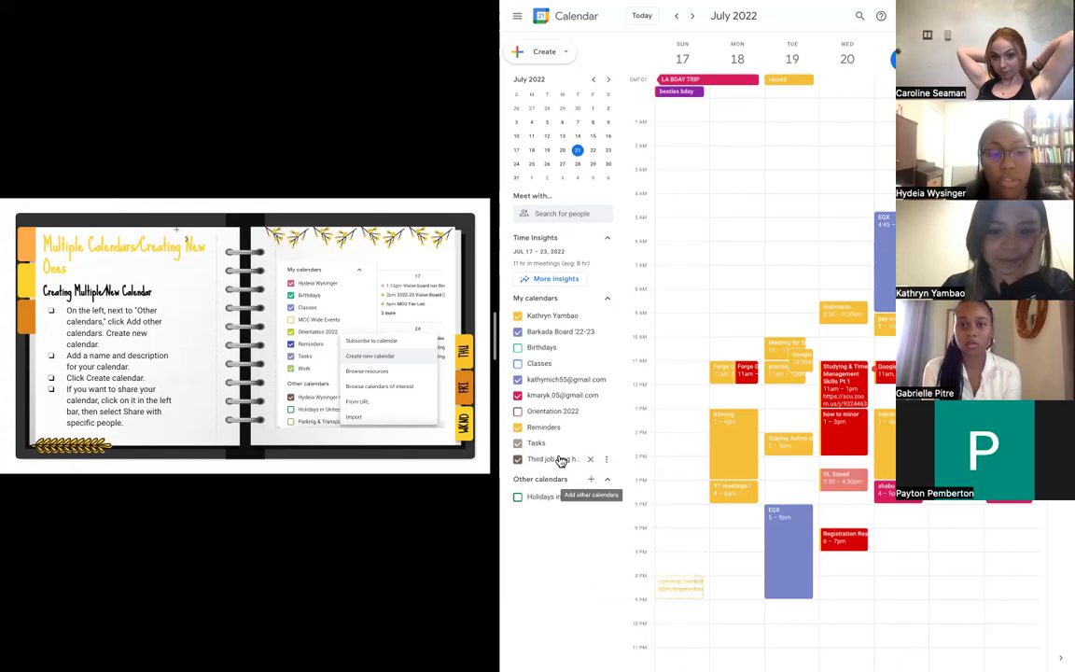